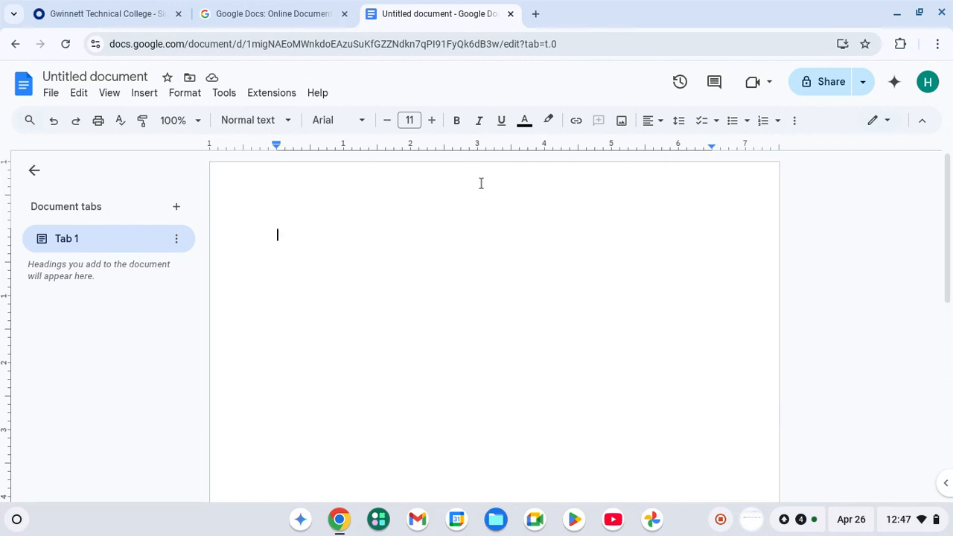
Create a right-aligned Times New Roman 12 header containing the author's surname.
{"action": "double_click", "coordinate": [481, 183]}
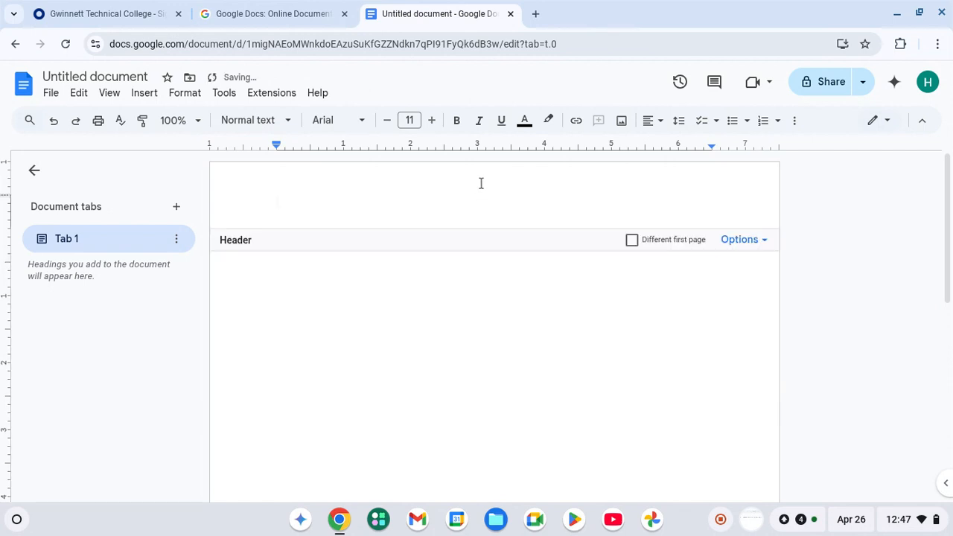
{"action": "left_click", "coordinate": [654, 121]}
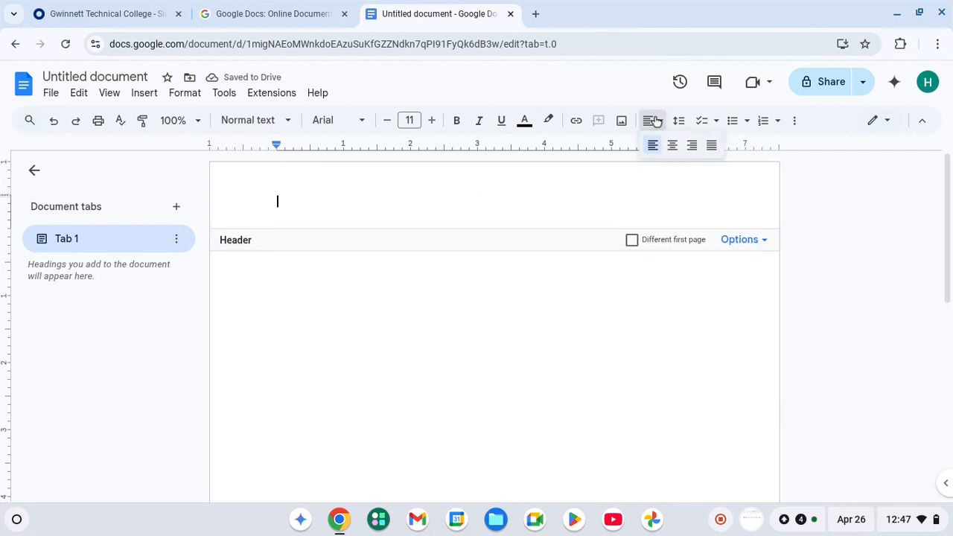
{"action": "left_click", "coordinate": [691, 145]}
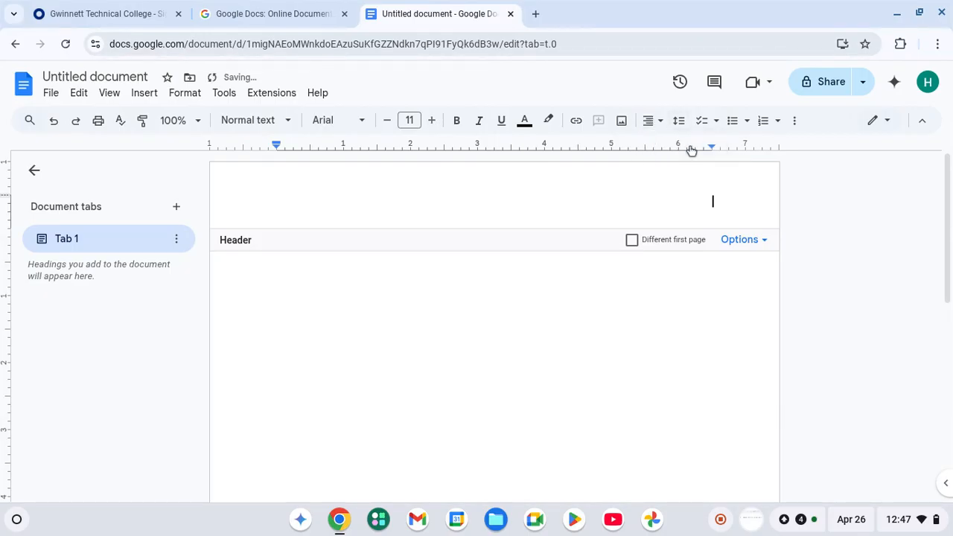
{"action": "left_click", "coordinate": [362, 124]}
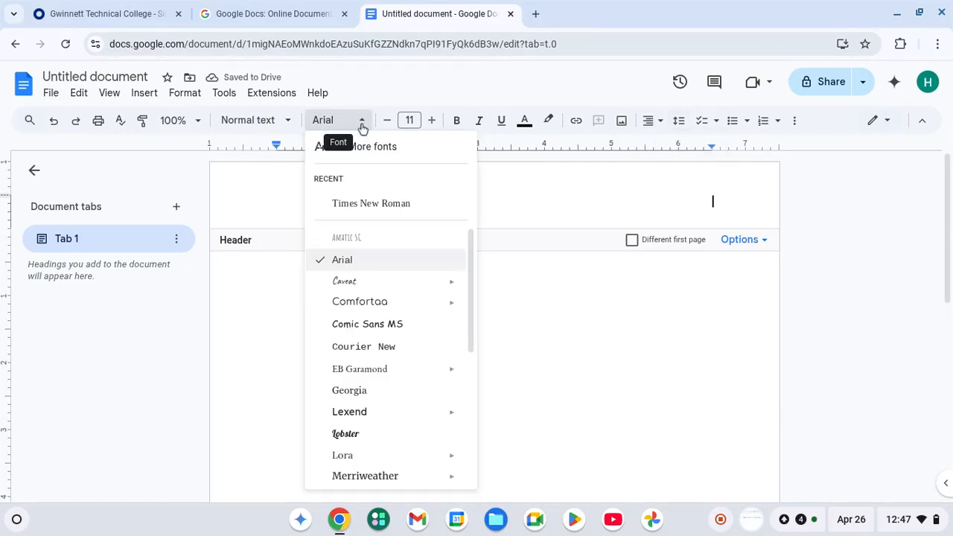
{"action": "left_click", "coordinate": [370, 204]}
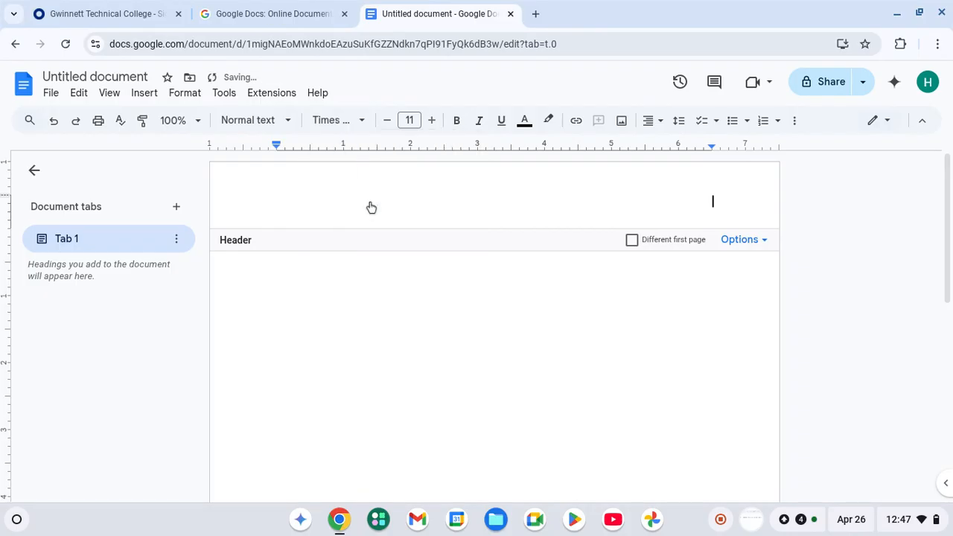
{"action": "left_click", "coordinate": [431, 122]}
{"action": "type", "text": "Singh"}
{"action": "left_click", "coordinate": [757, 240]}
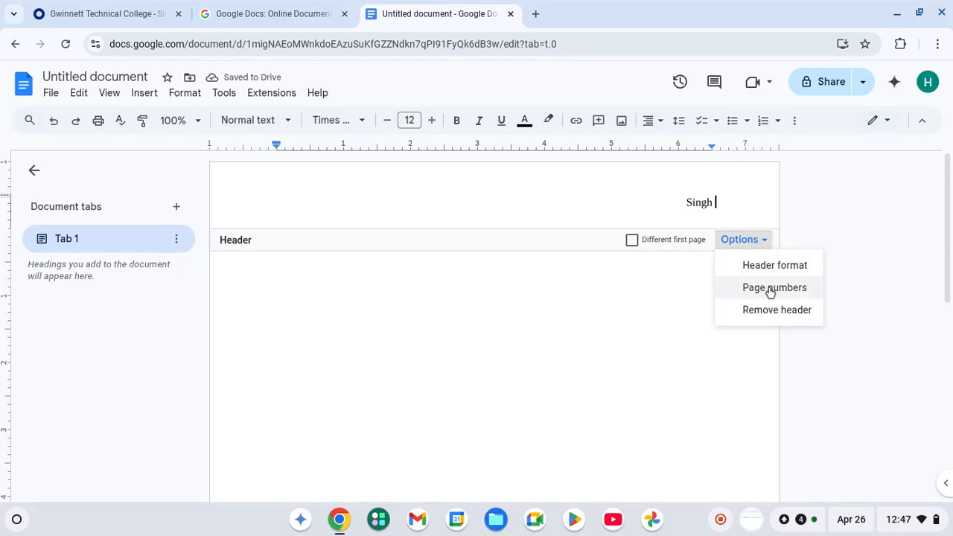
Add page numbering starting at 1 after the surname, then go back to the body.
{"action": "left_click", "coordinate": [770, 289]}
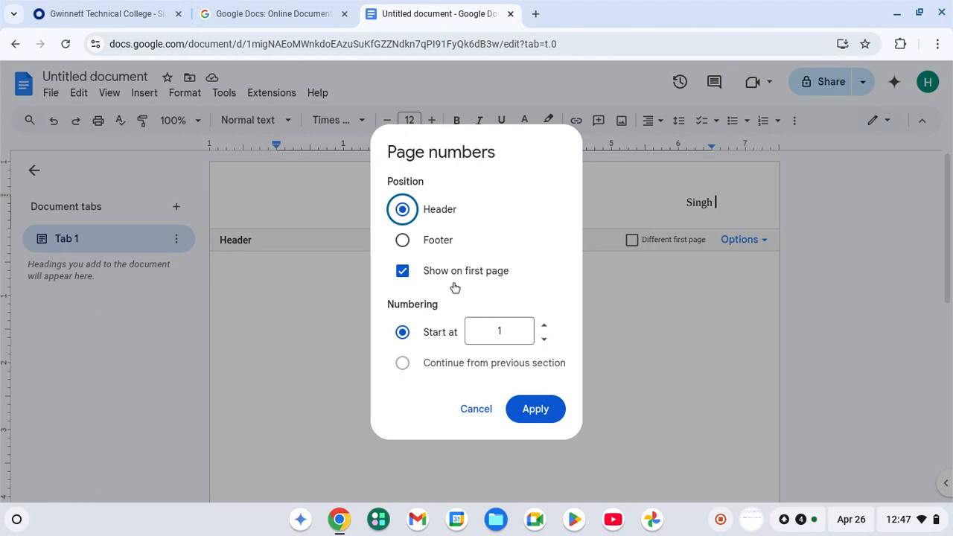
{"action": "left_click", "coordinate": [538, 409]}
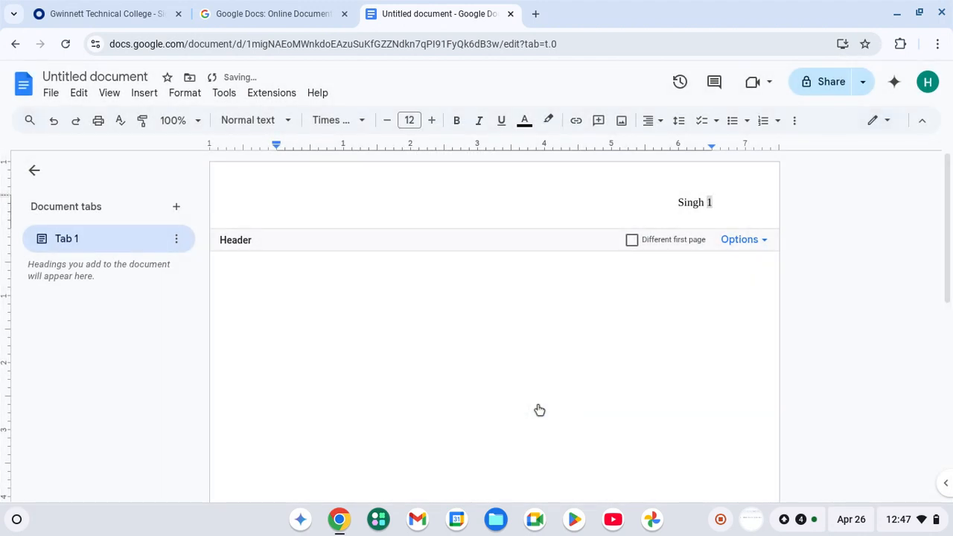
{"action": "left_click", "coordinate": [513, 310]}
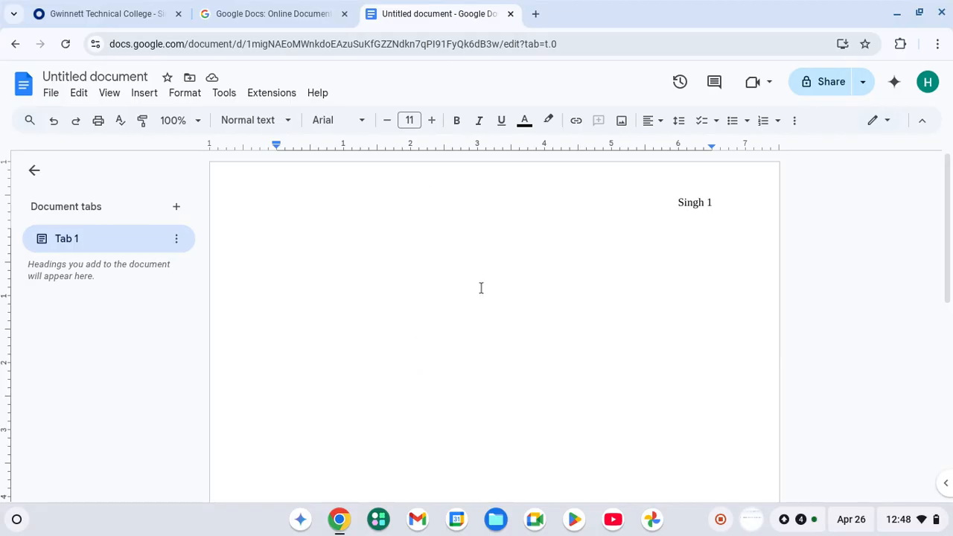
Set the body font to Times New Roman at size 12.
{"action": "left_click", "coordinate": [349, 125]}
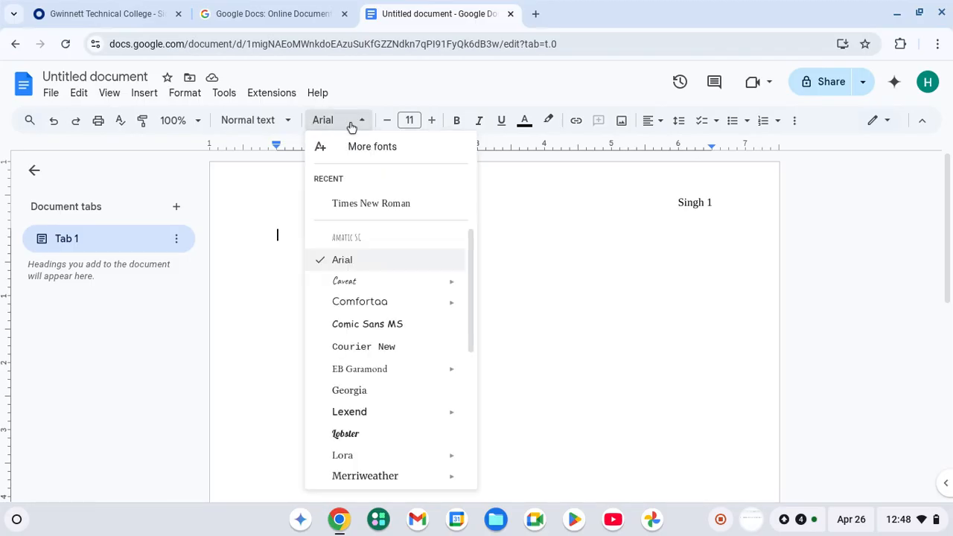
{"action": "left_click", "coordinate": [352, 203]}
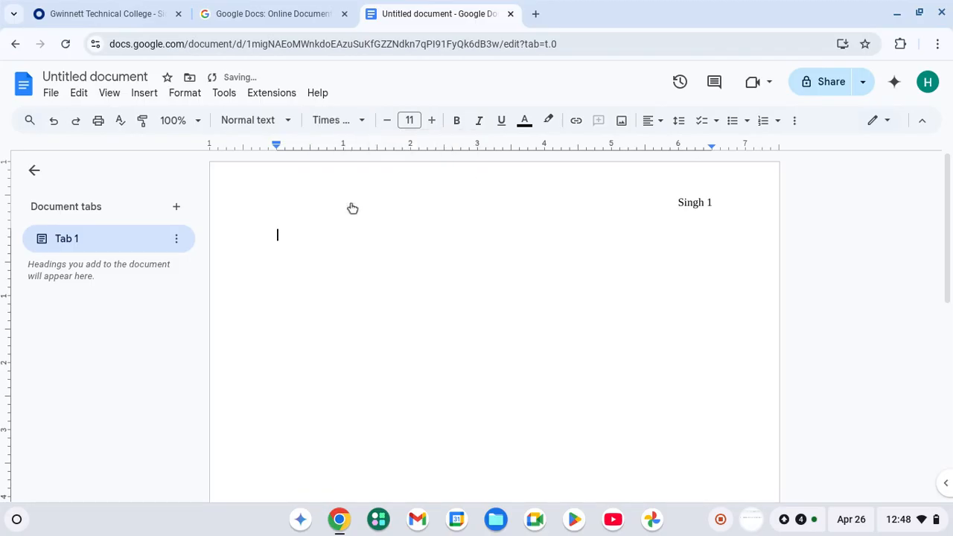
{"action": "left_click", "coordinate": [431, 120]}
{"action": "left_click", "coordinate": [343, 125]}
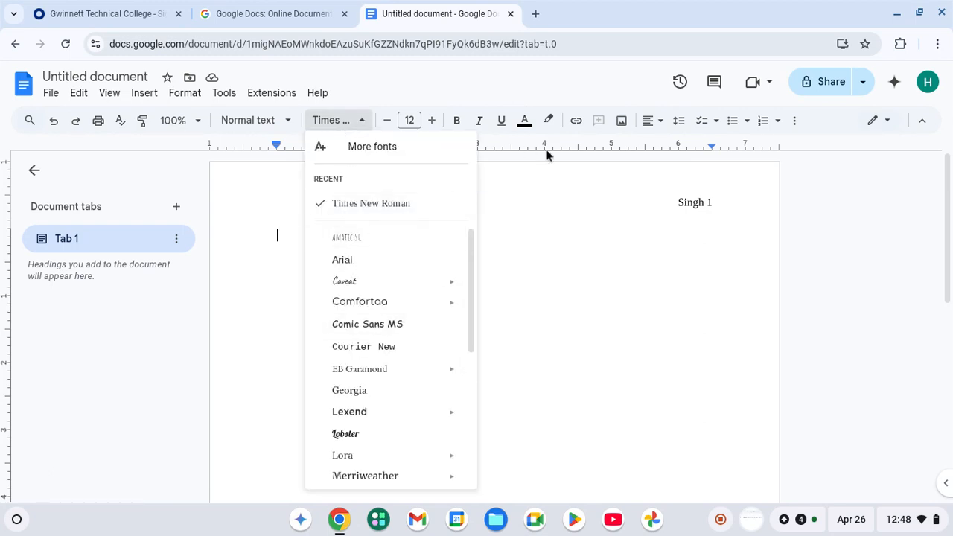
{"action": "left_click", "coordinate": [544, 196]}
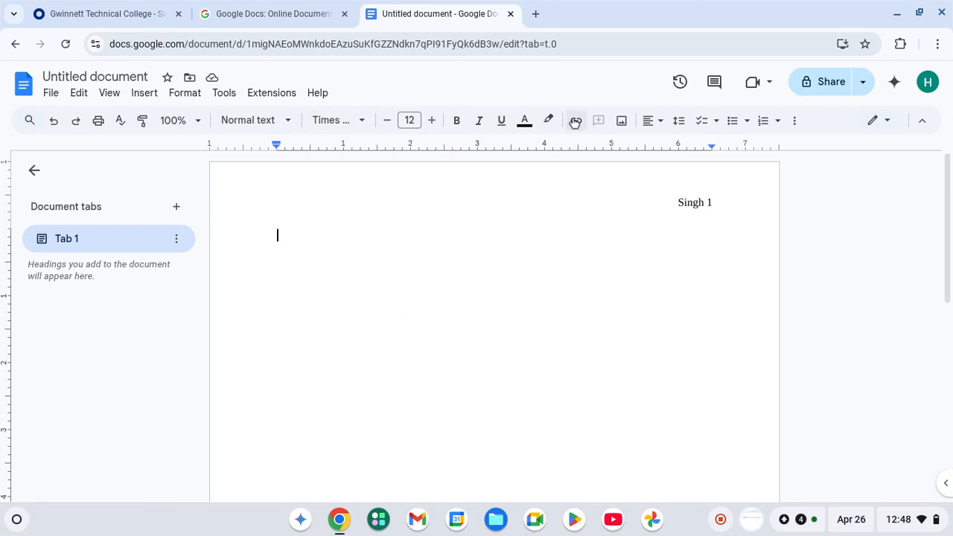
Keep the body left-aligned and apply double line spacing.
{"action": "left_click", "coordinate": [652, 122]}
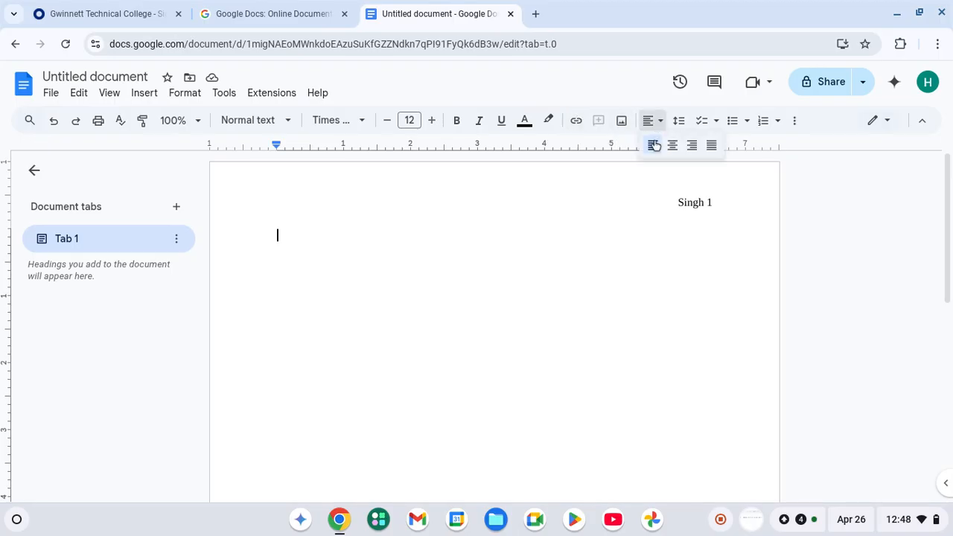
{"action": "left_click", "coordinate": [652, 120]}
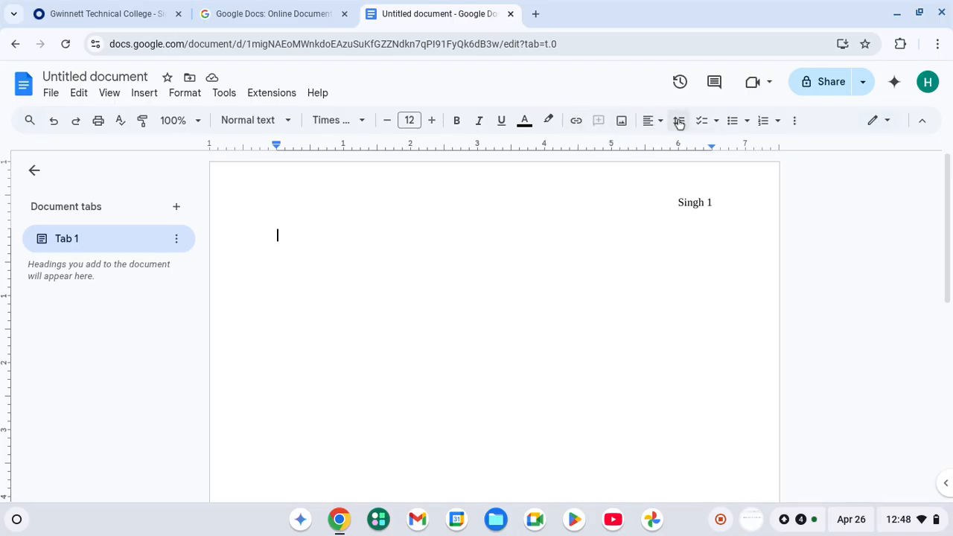
{"action": "left_click", "coordinate": [677, 121]}
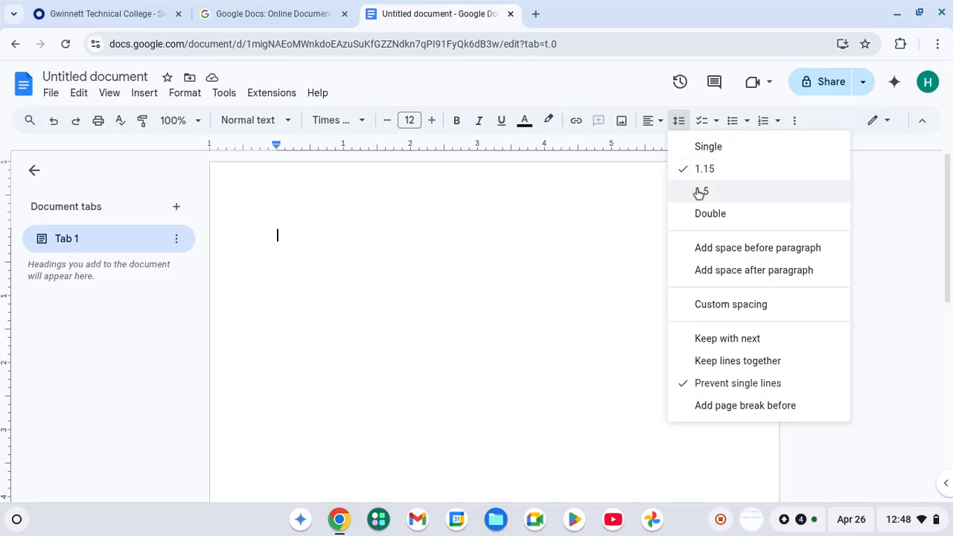
{"action": "left_click", "coordinate": [706, 223]}
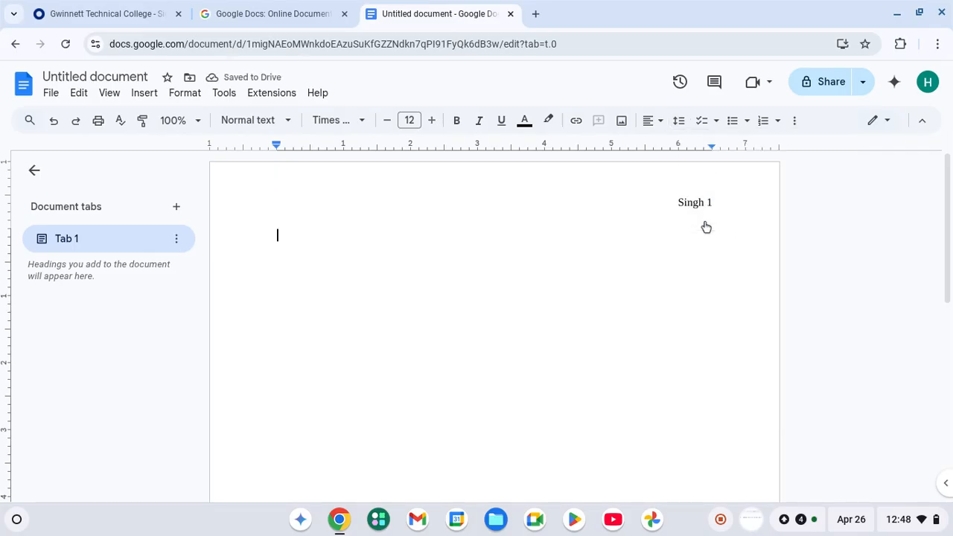
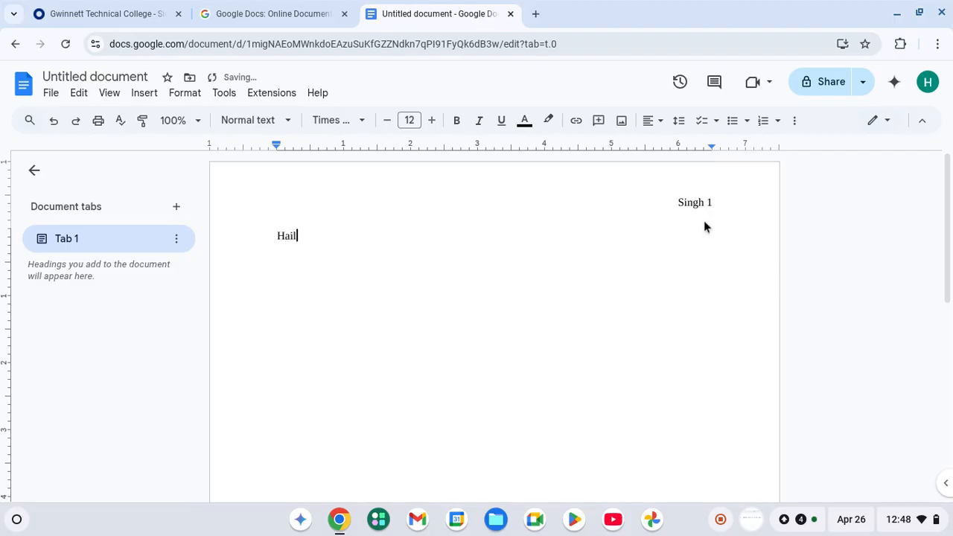
Type the student's name, Professor Name, English 1101- Composition and Rhetoric, and 26 April 2025 on separate lines.
{"action": "key", "text": "Return"}
{"action": "type", "text": "Professor Name"}
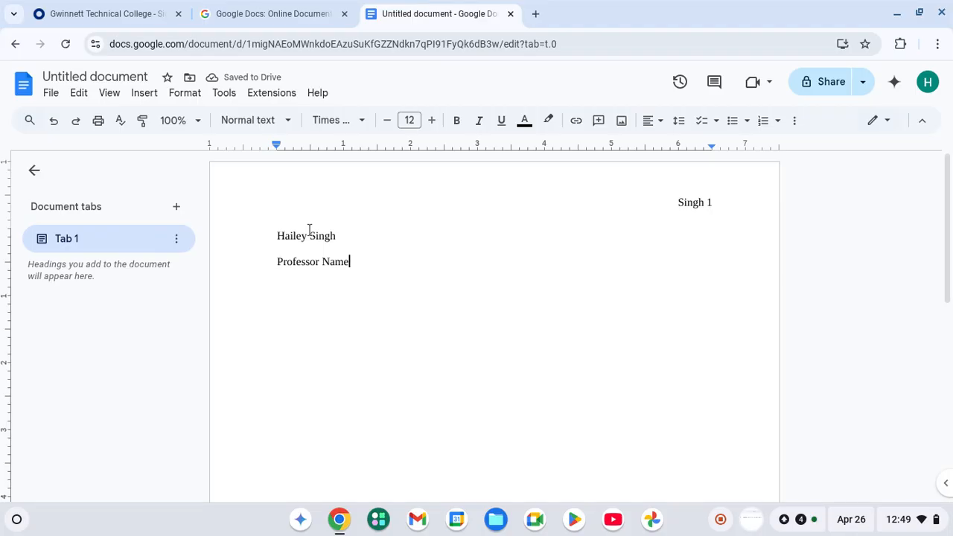
{"action": "key", "text": "Return"}
{"action": "type", "text": "Engl"}
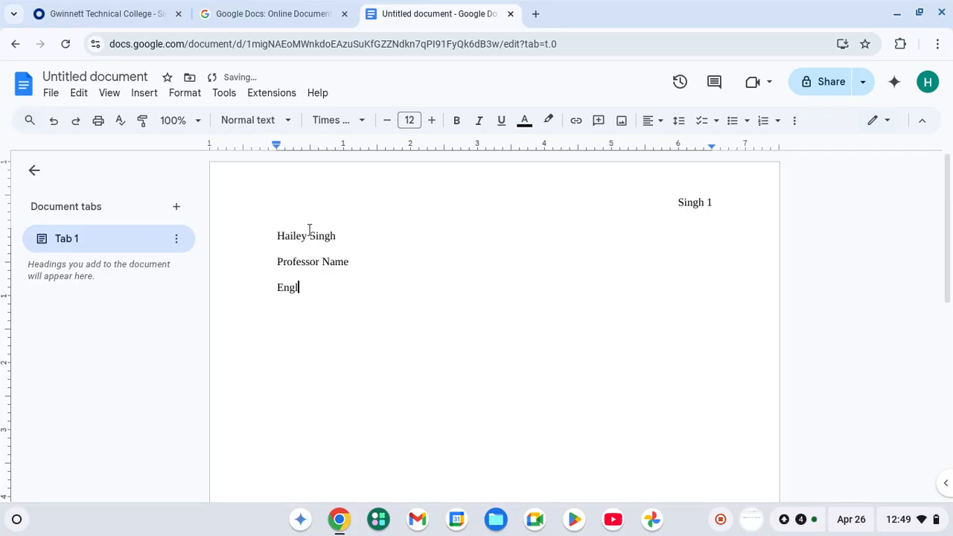
{"action": "type", "text": "ish 1101- Composition and "}
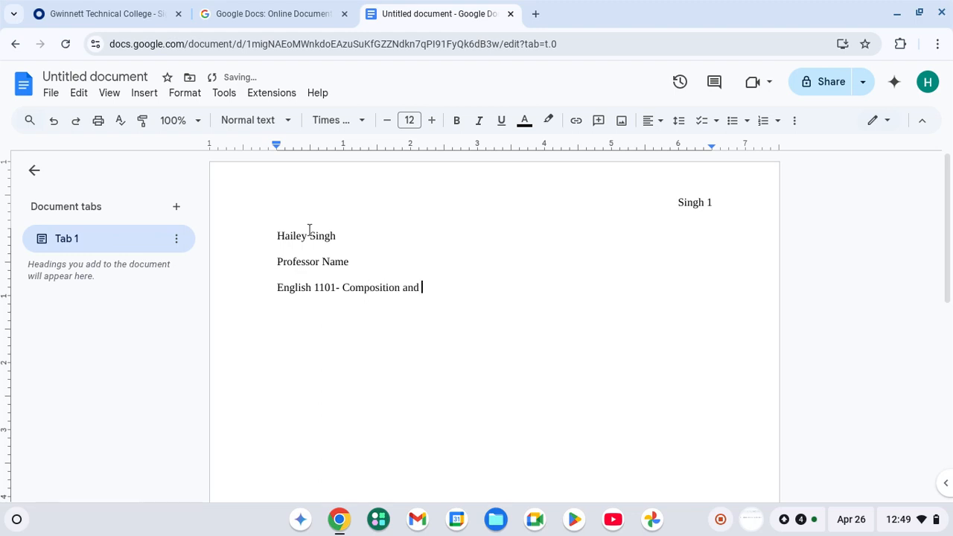
{"action": "type", "text": "Rhetoric"}
{"action": "key", "text": "Return"}
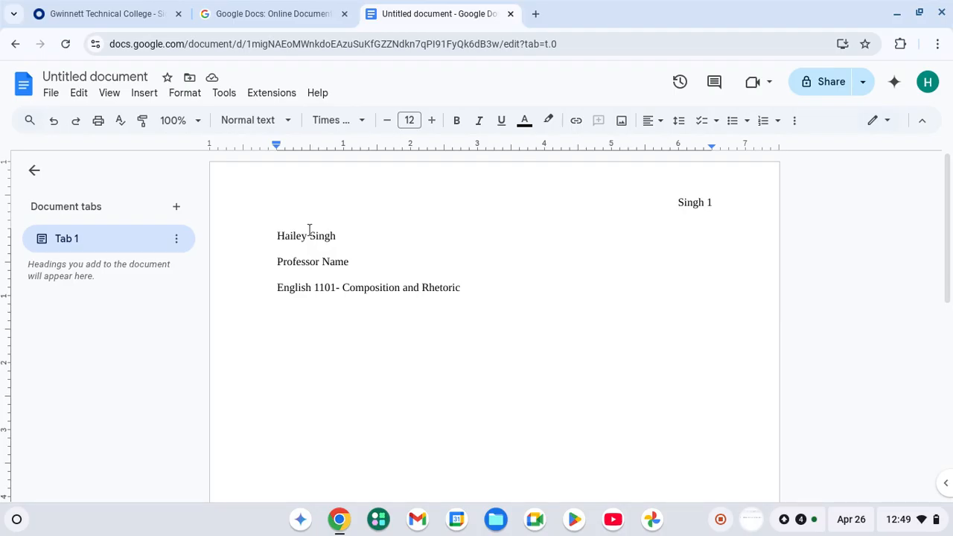
{"action": "type", "text": "26 April "}
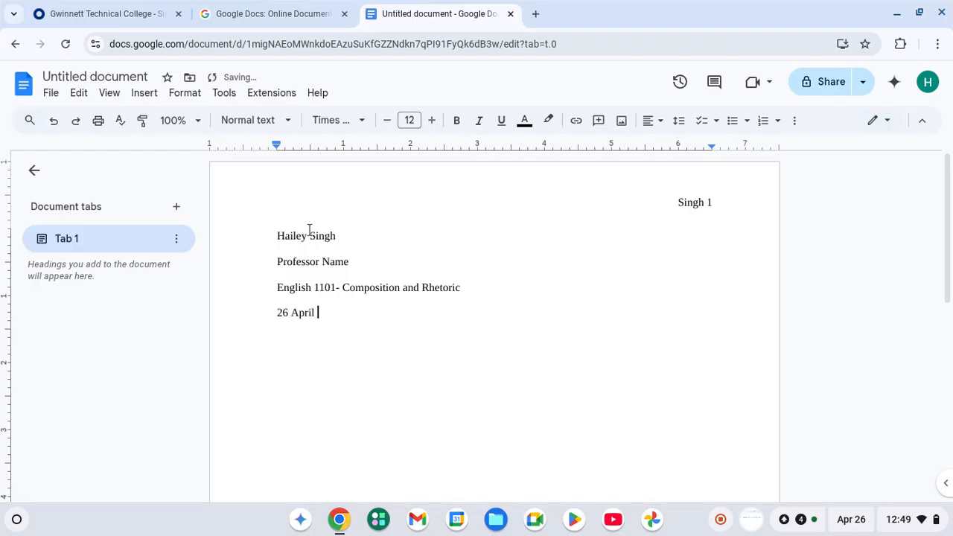
{"action": "type", "text": "2025"}
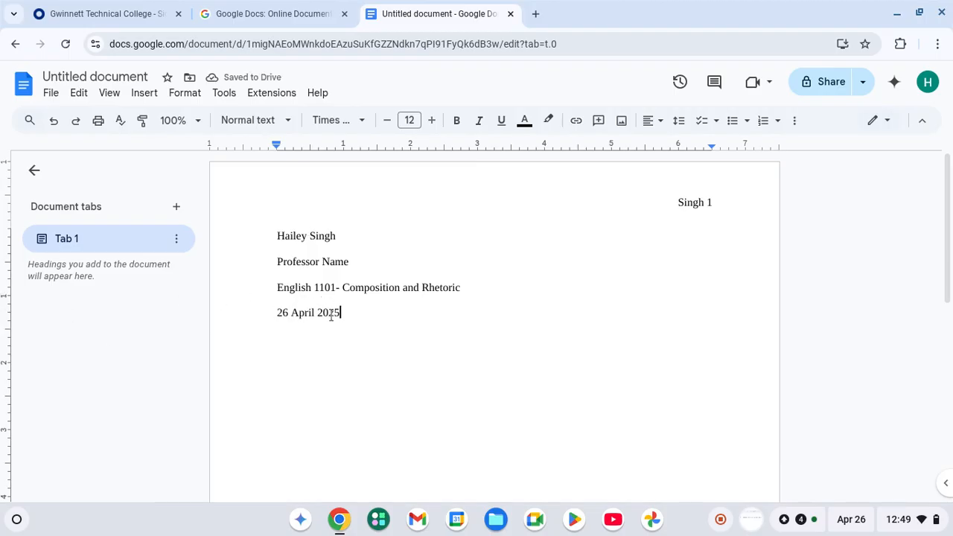
{"action": "key", "text": "Return"}
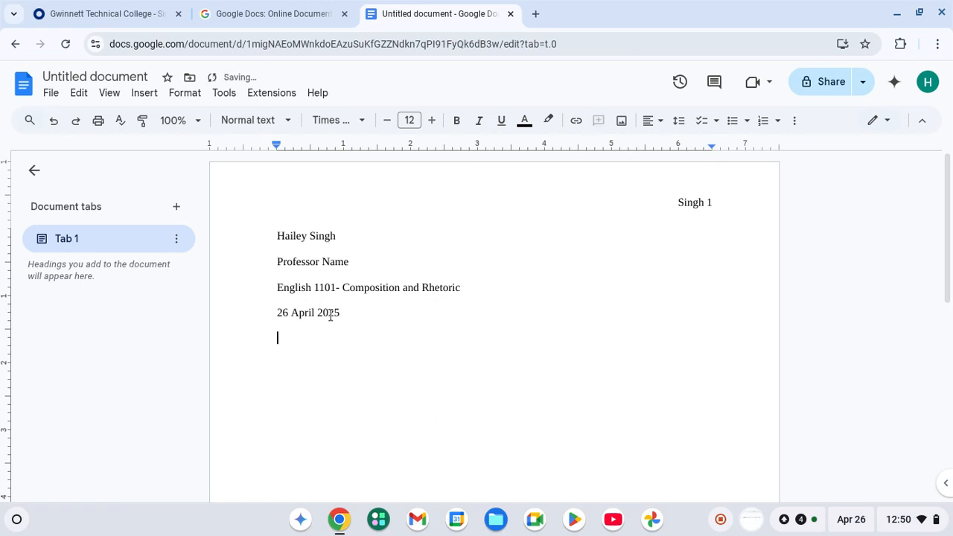
Add a centered 'Title' line below the date.
{"action": "left_click", "coordinate": [649, 121]}
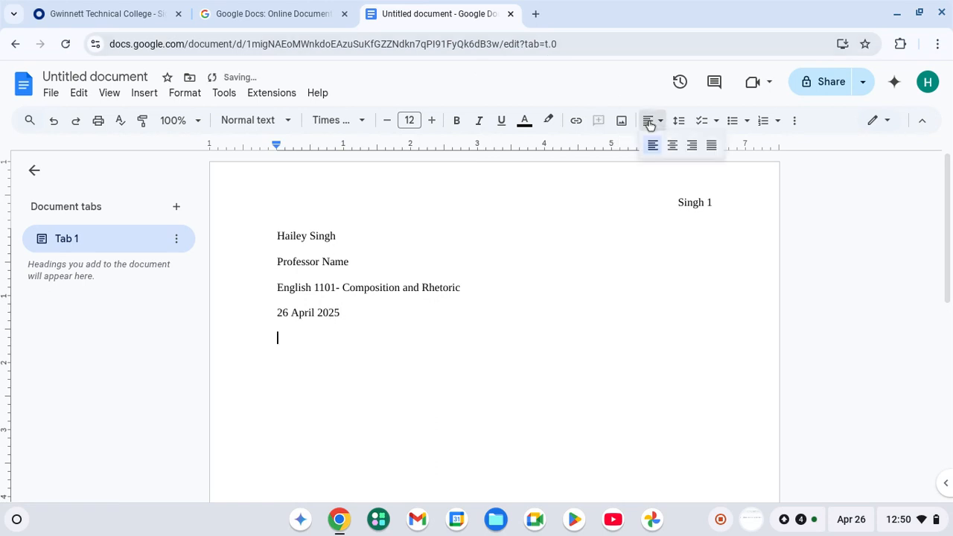
{"action": "left_click", "coordinate": [671, 146]}
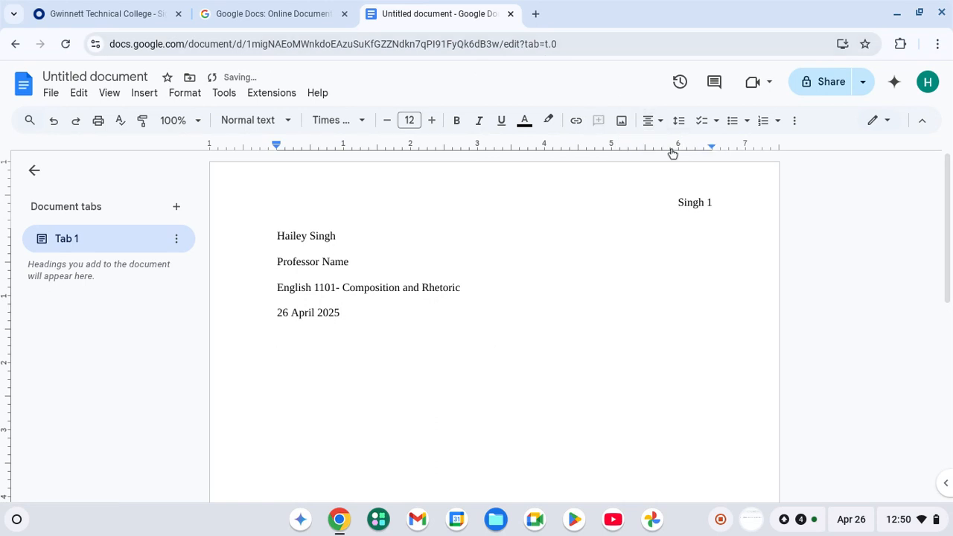
{"action": "type", "text": "Title"}
{"action": "key", "text": "Return"}
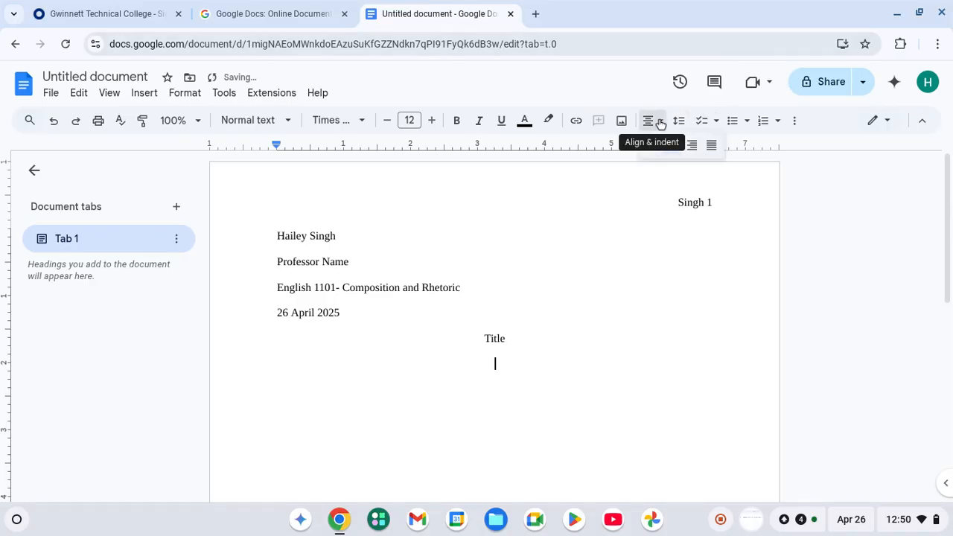
Left-align the next line, indent it with Tab and begin typing 'Start essay'.
{"action": "left_click", "coordinate": [655, 119]}
{"action": "left_click", "coordinate": [650, 145]}
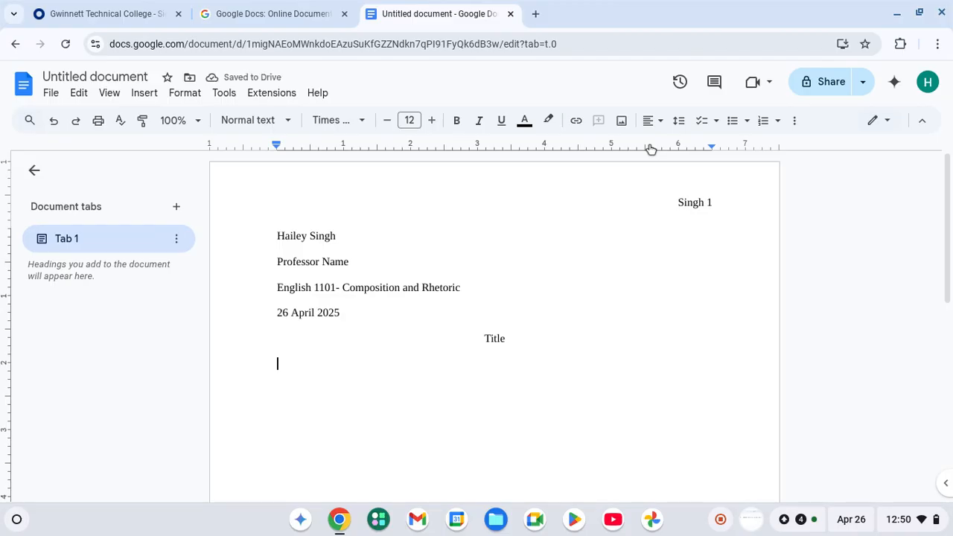
{"action": "key", "text": "Tab"}
{"action": "type", "text": "Start ess"}
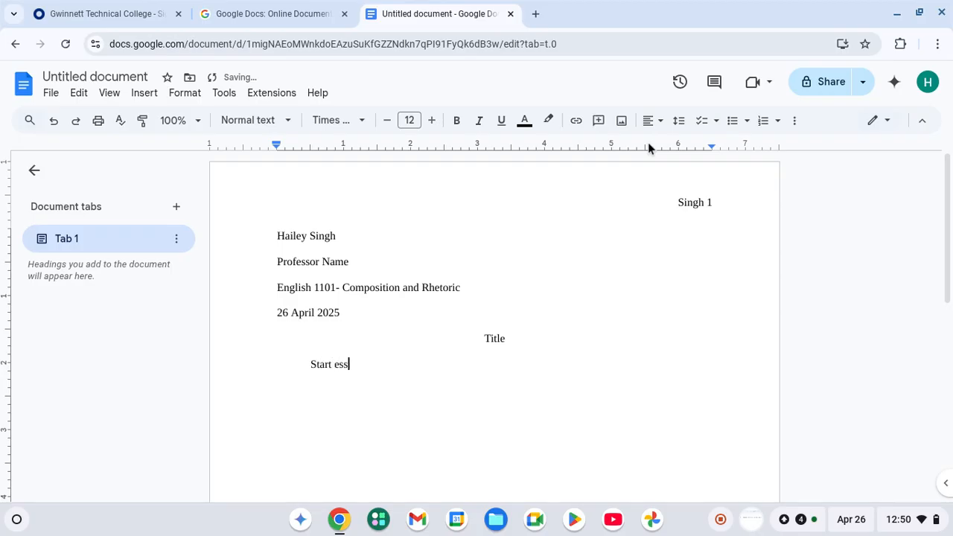
{"action": "type", "text": "a"}
{"action": "key", "text": "super"}
Close the accidentally opened search panel and finish the line as 'Start essay'.
{"action": "type", "text": "ys"}
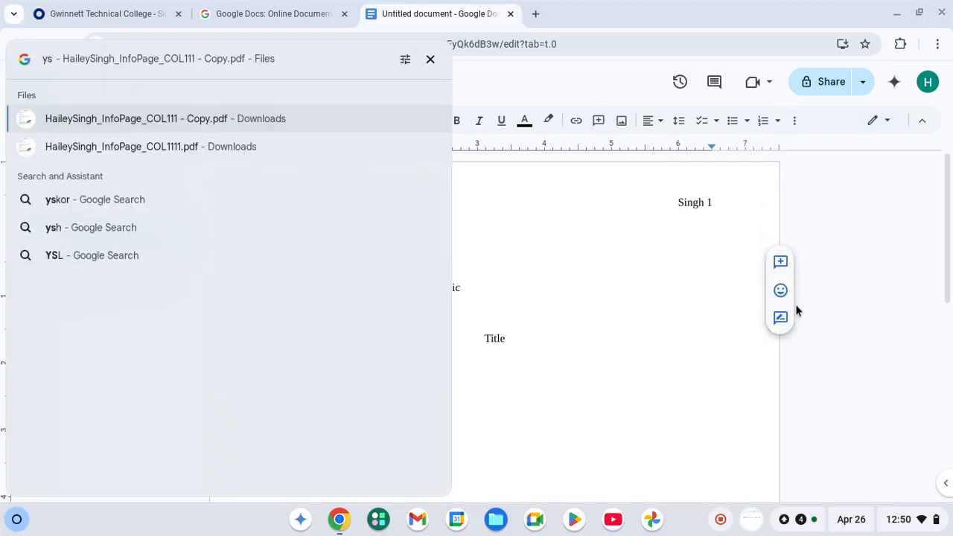
{"action": "left_click", "coordinate": [795, 305]}
{"action": "left_click", "coordinate": [358, 364]}
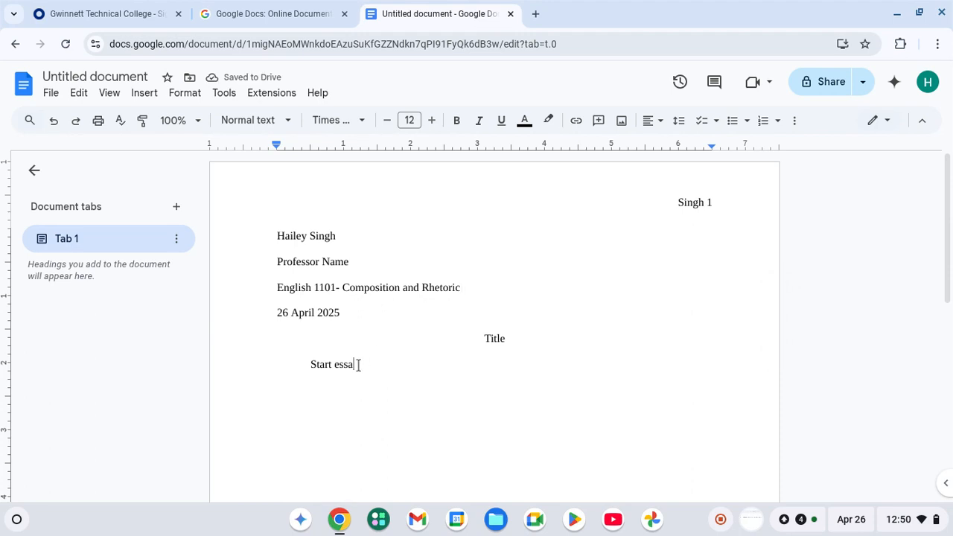
{"action": "type", "text": "y"}
Add a second page showing the header numbered 2, then scroll back to page 1.
{"action": "key", "text": "Return"}
{"action": "key", "text": "Return"}
{"action": "key", "text": "Return"}
{"action": "key", "text": "Return"}
{"action": "key", "text": "Return"}
{"action": "key", "text": "Return"}
{"action": "key", "text": "Return"}
{"action": "key", "text": "Return"}
{"action": "key", "text": "Return"}
{"action": "key", "text": "Return"}
{"action": "key", "text": "Return"}
{"action": "key", "text": "Return"}
{"action": "key", "text": "Return"}
{"action": "key", "text": "Return"}
{"action": "key", "text": "Return"}
{"action": "key", "text": "Return"}
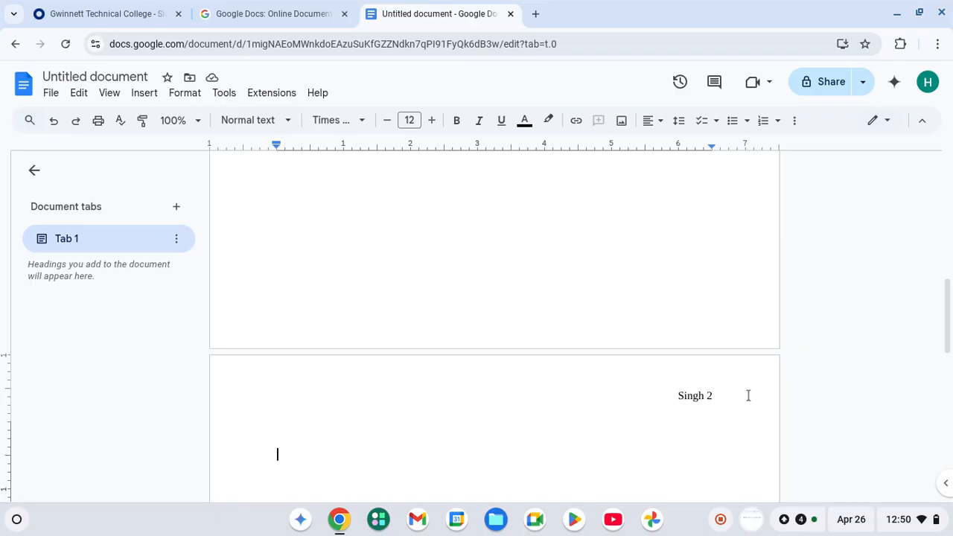
{"action": "scroll", "coordinate": [672, 389], "scroll_direction": "up", "scroll_amount": 5}
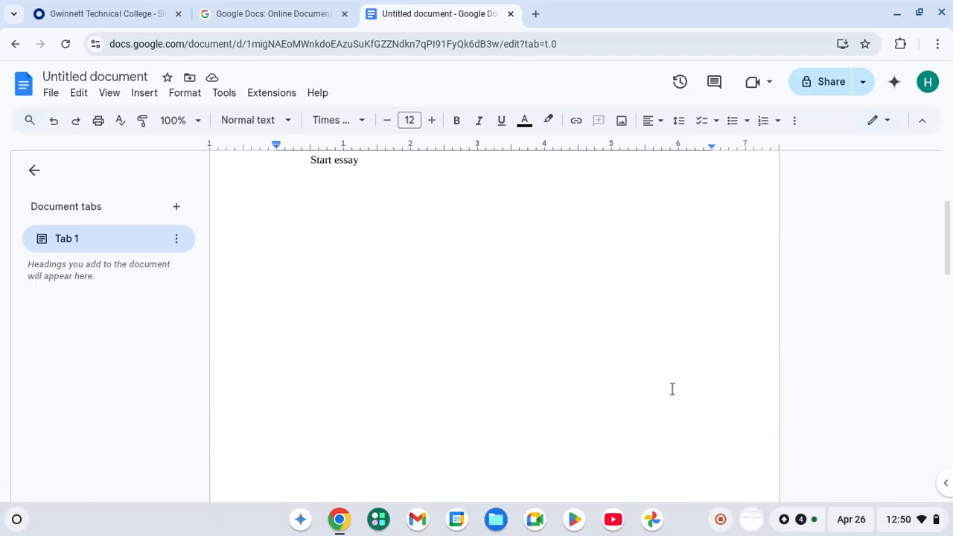
{"action": "scroll", "coordinate": [672, 389], "scroll_direction": "up", "scroll_amount": 3}
{"action": "scroll", "coordinate": [672, 390], "scroll_direction": "down", "scroll_amount": 6}
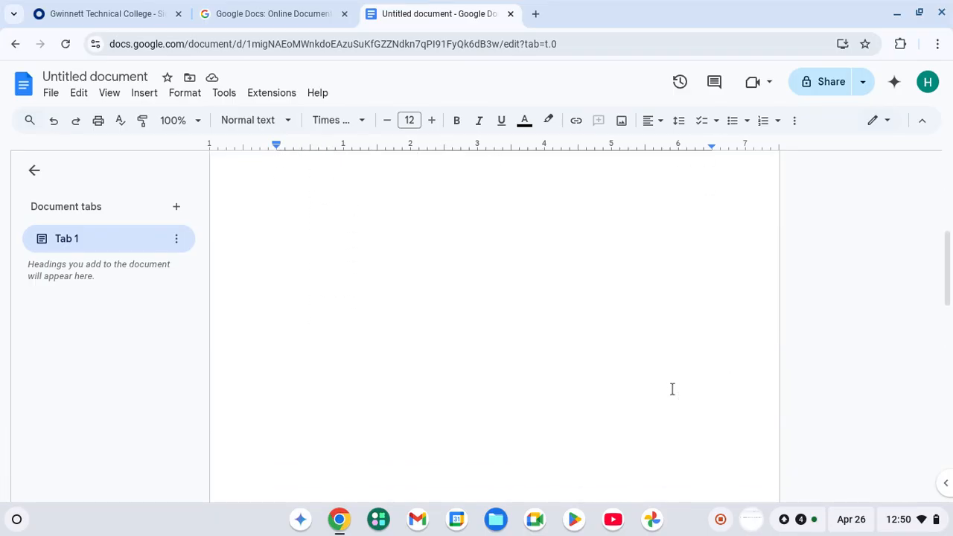
{"action": "scroll", "coordinate": [672, 390], "scroll_direction": "down", "scroll_amount": 4}
{"action": "scroll", "coordinate": [672, 389], "scroll_direction": "up", "scroll_amount": 10}
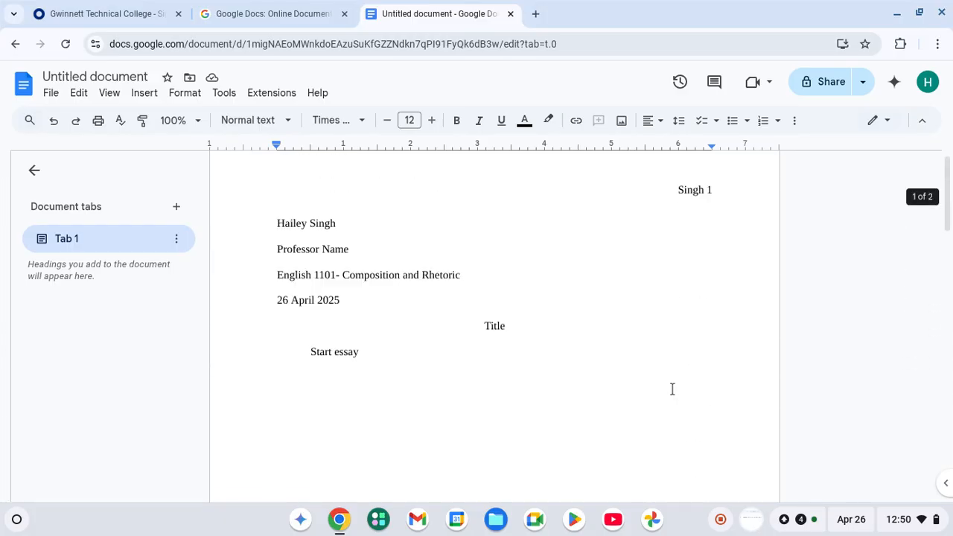
{"action": "scroll", "coordinate": [672, 389], "scroll_direction": "up", "scroll_amount": 1}
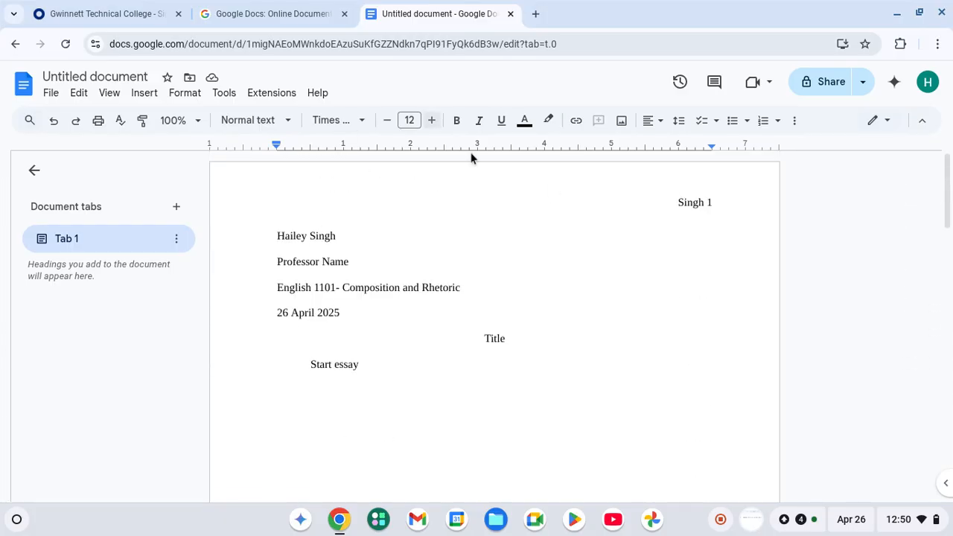
Return to the Docs home page and create a new blank document.
{"action": "left_click", "coordinate": [15, 45]}
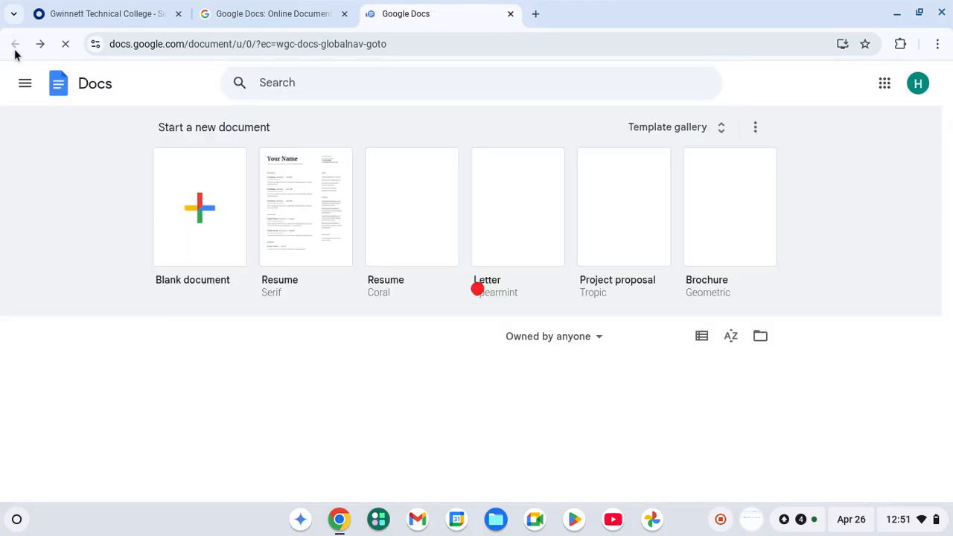
{"action": "left_click", "coordinate": [216, 229]}
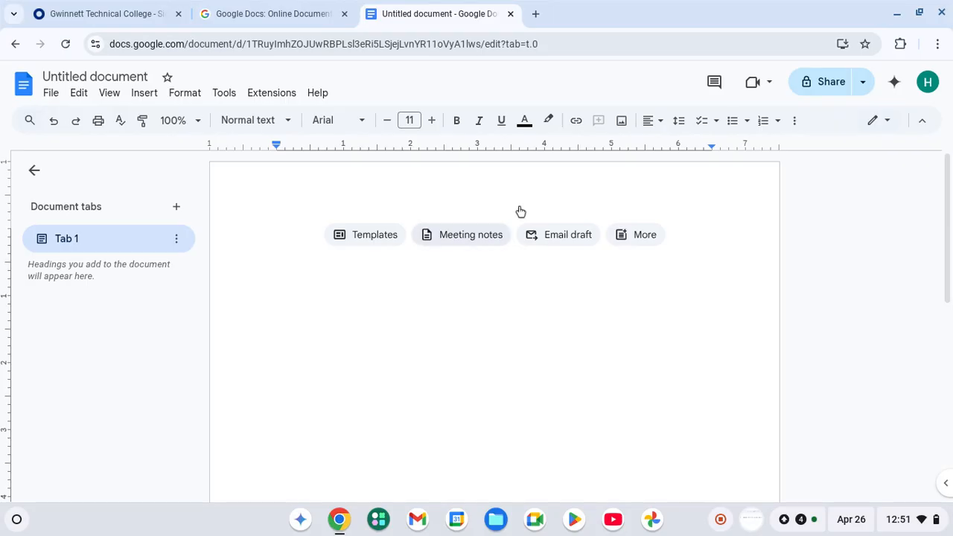
Format the new document's header as right-aligned Times New Roman 12.
{"action": "double_click", "coordinate": [482, 183]}
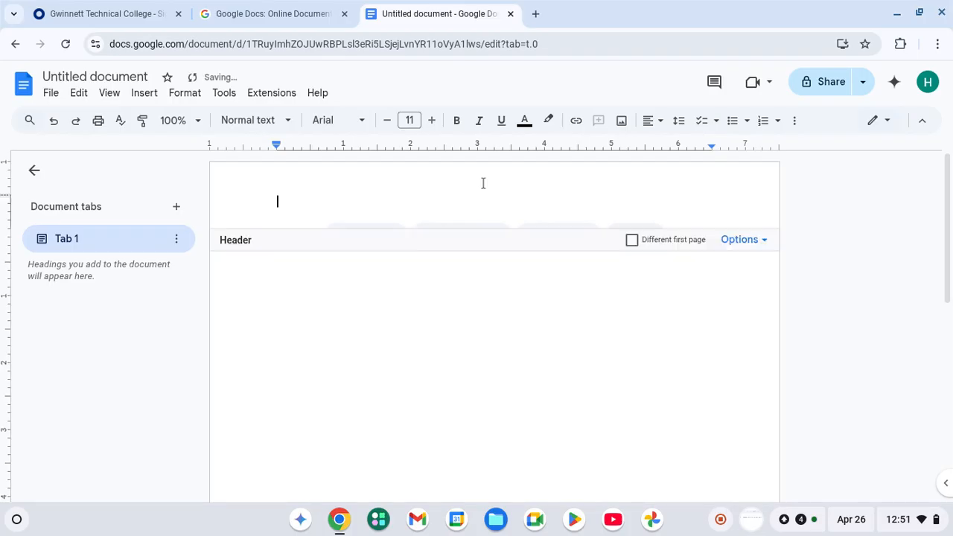
{"action": "left_click", "coordinate": [346, 118]}
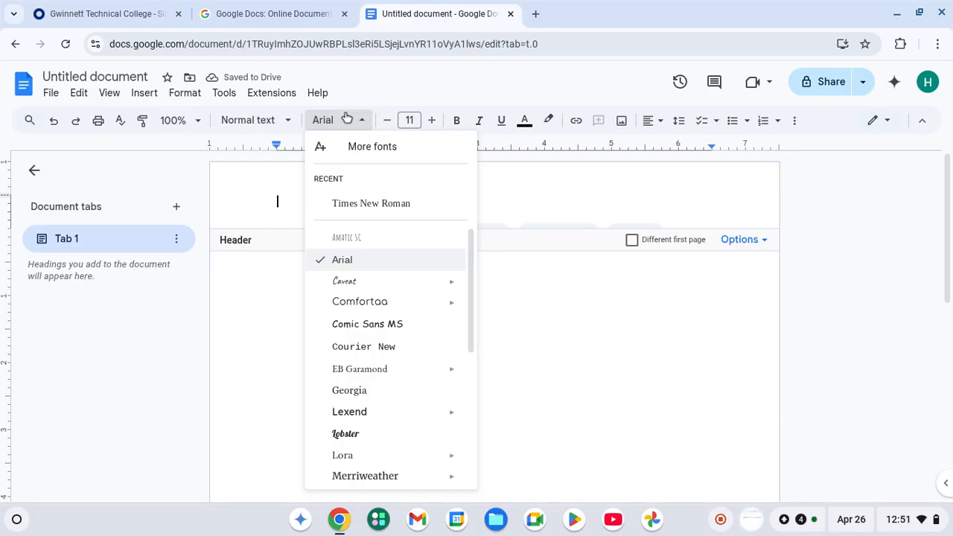
{"action": "left_click", "coordinate": [351, 207]}
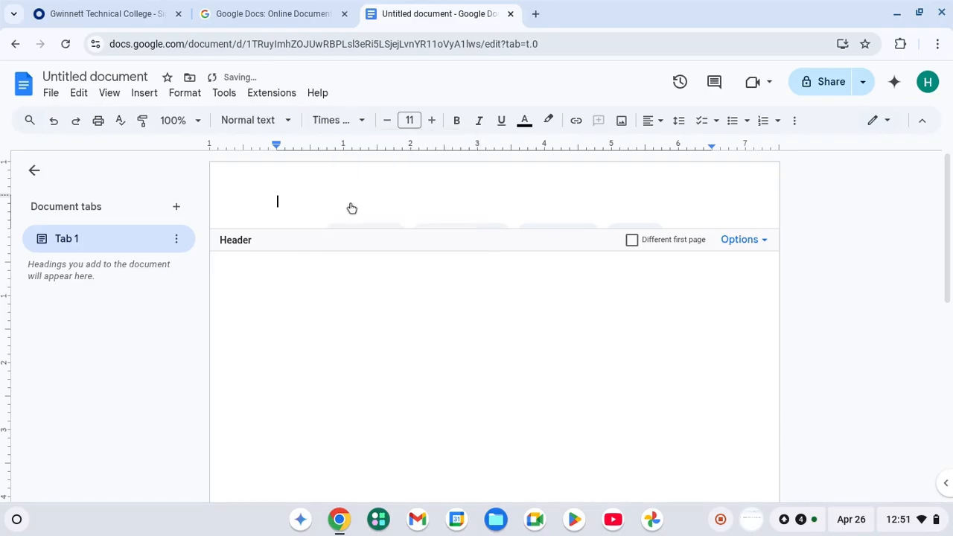
{"action": "left_click", "coordinate": [431, 121]}
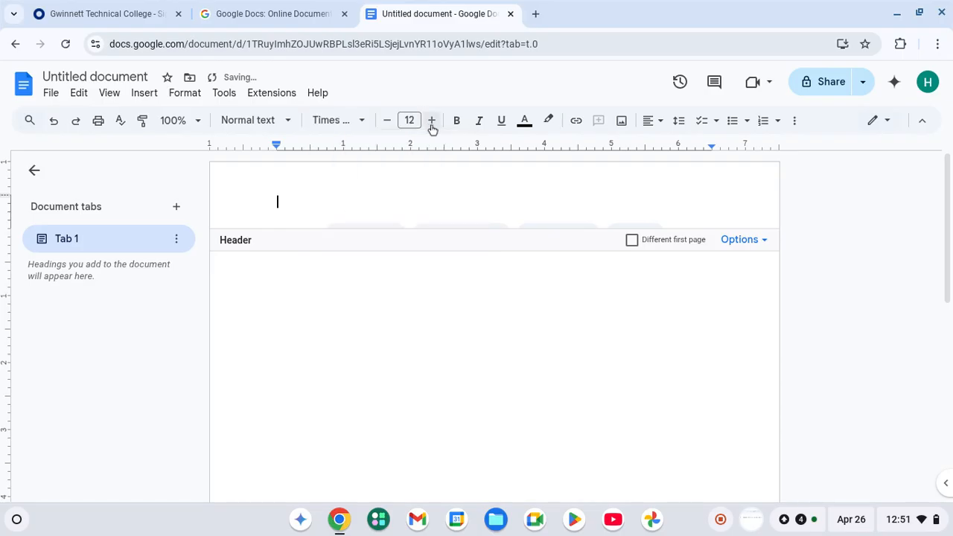
{"action": "left_click", "coordinate": [650, 126]}
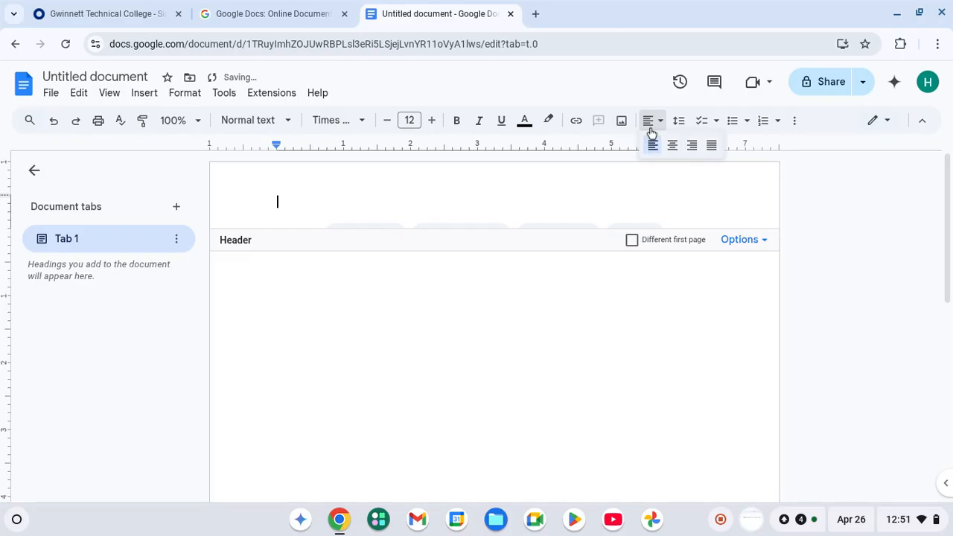
{"action": "left_click", "coordinate": [691, 145]}
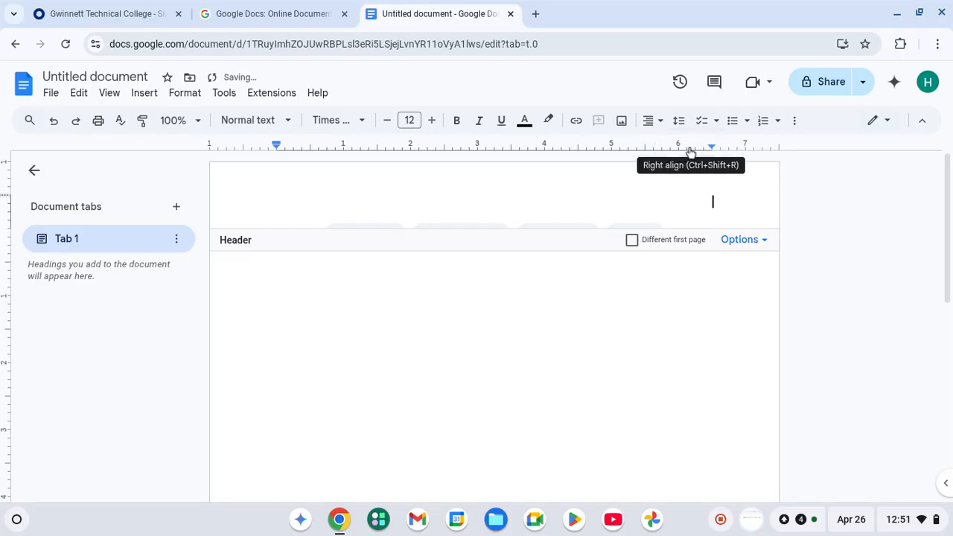
Insert page number 1 into the header and return to the body.
{"action": "left_click", "coordinate": [754, 245]}
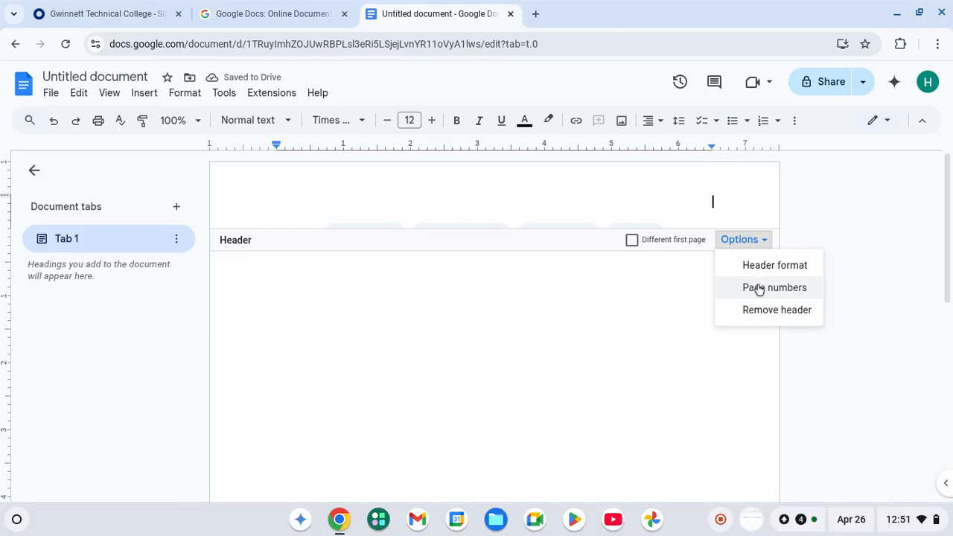
{"action": "left_click", "coordinate": [759, 287]}
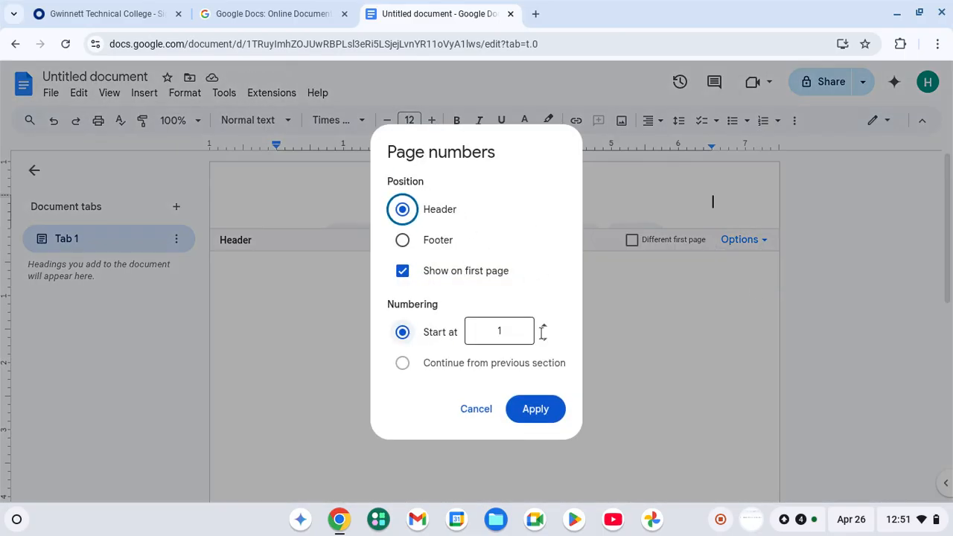
{"action": "left_click", "coordinate": [535, 406]}
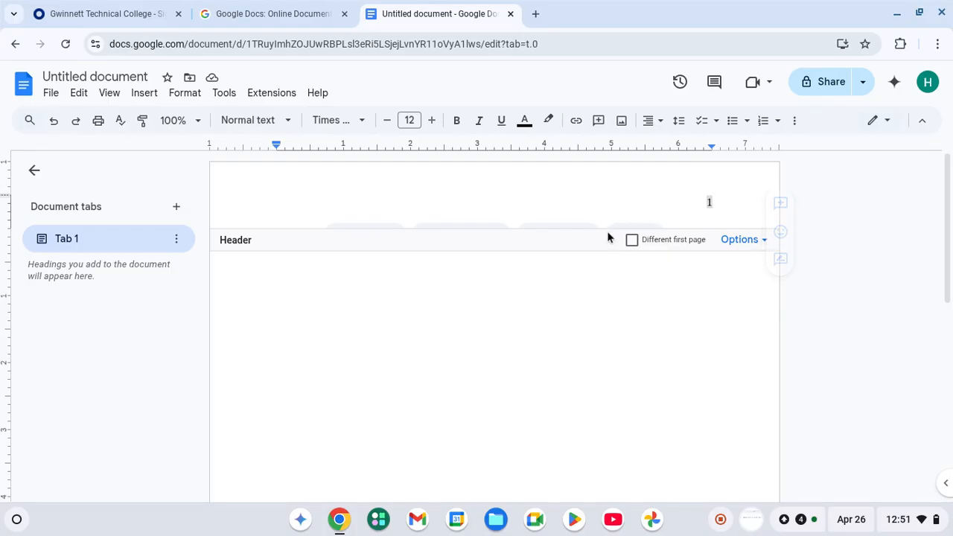
{"action": "left_click", "coordinate": [482, 278]}
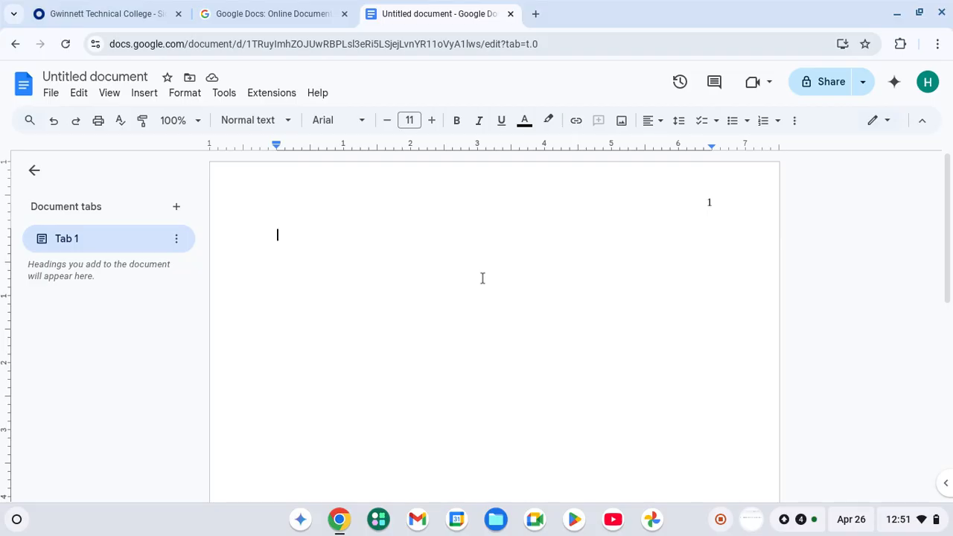
Set the body font to Times New Roman at size 12.
{"action": "left_click", "coordinate": [345, 130]}
{"action": "left_click", "coordinate": [348, 201]}
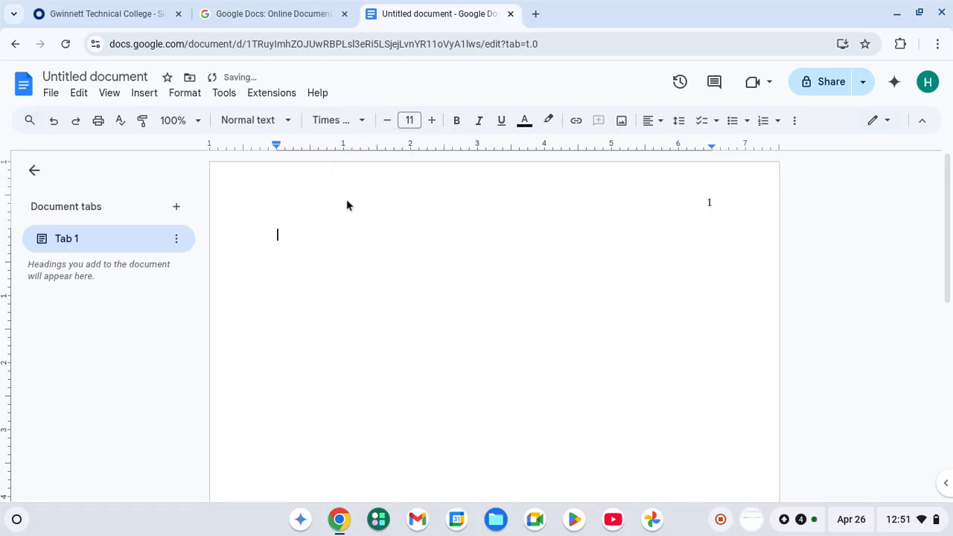
{"action": "left_click", "coordinate": [431, 121]}
Center the body, make it double-spaced and add blank lines at the top.
{"action": "left_click", "coordinate": [649, 121]}
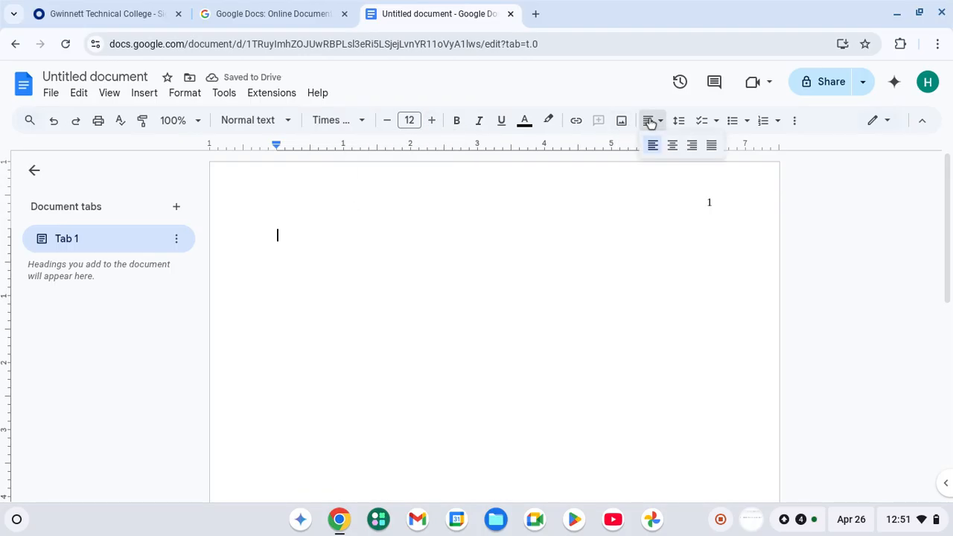
{"action": "left_click", "coordinate": [672, 145]}
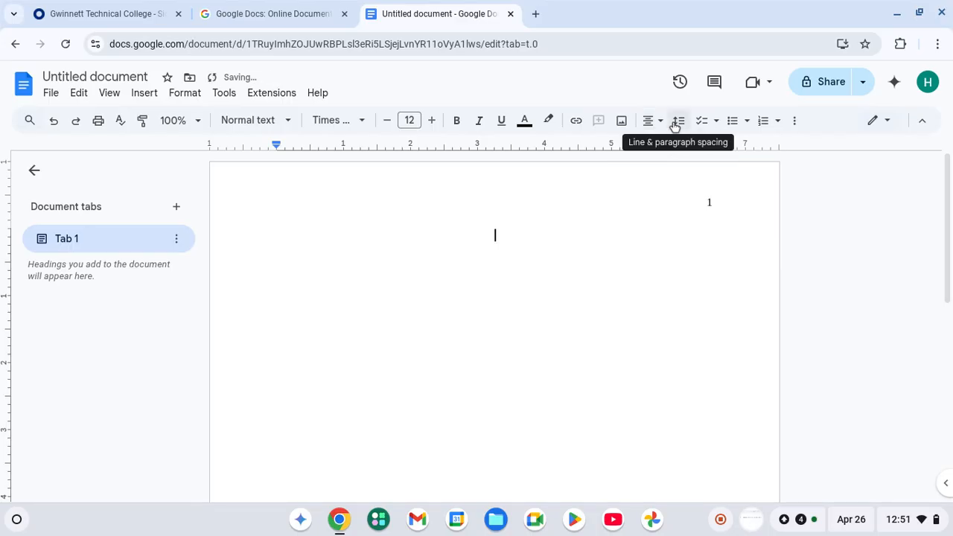
{"action": "left_click", "coordinate": [675, 123]}
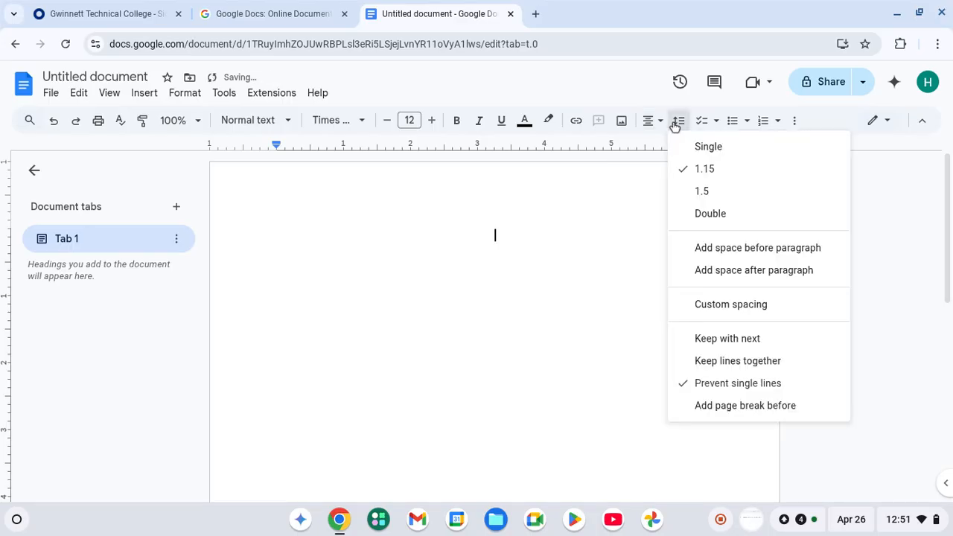
{"action": "left_click", "coordinate": [705, 215]}
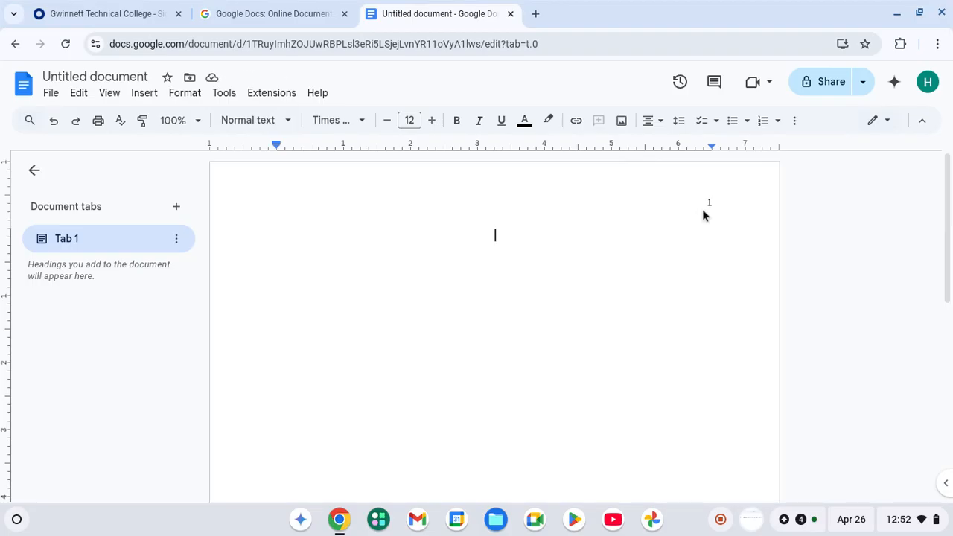
{"action": "key", "text": "Return"}
{"action": "key", "text": "Return"}
{"action": "key", "text": "Return"}
{"action": "scroll", "coordinate": [702, 210], "scroll_direction": "down", "scroll_amount": 1}
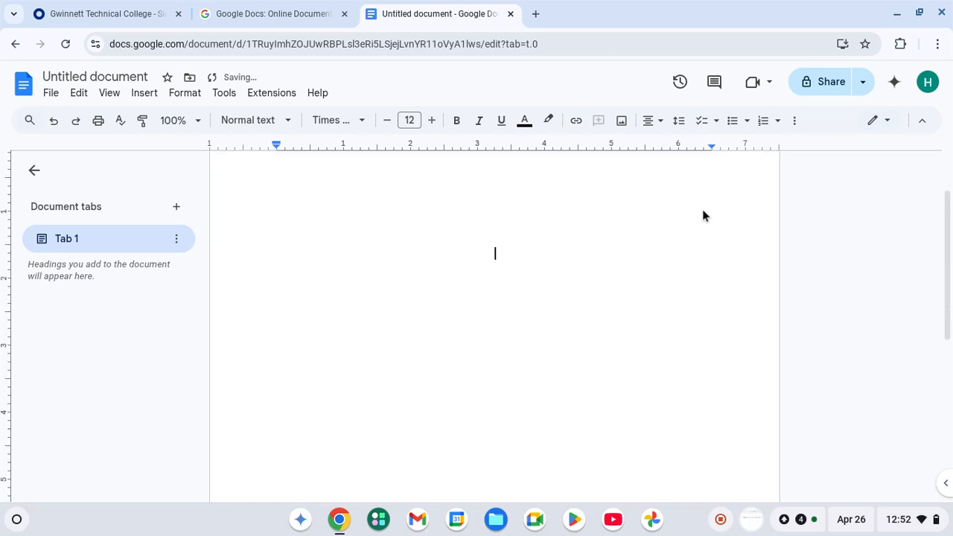
Type a bold 'Title' heading and delete the stray 'and' after it.
{"action": "left_click", "coordinate": [457, 121]}
{"action": "type", "text": "T"}
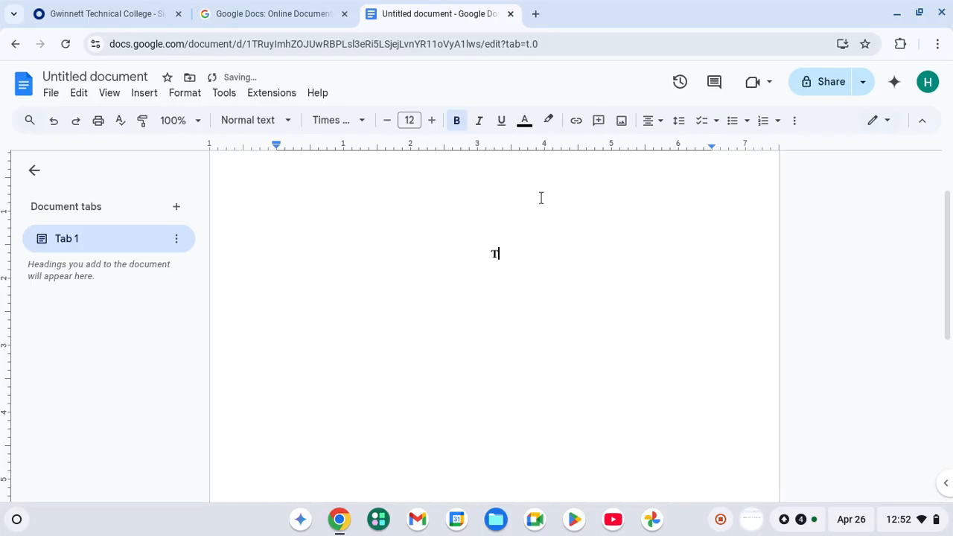
{"action": "type", "text": "itle"}
{"action": "type", "text": "and"}
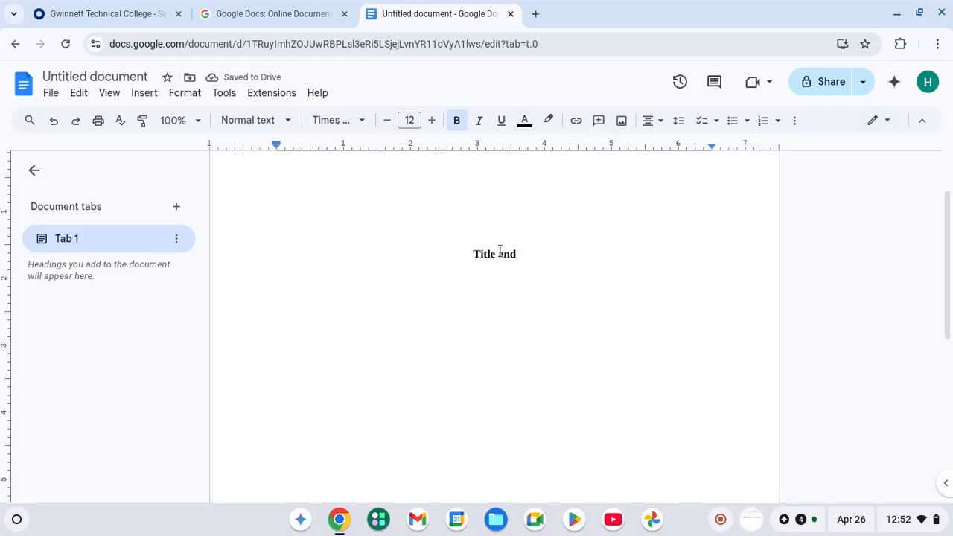
{"action": "left_click_drag", "start_coordinate": [498, 254], "coordinate": [519, 254]}
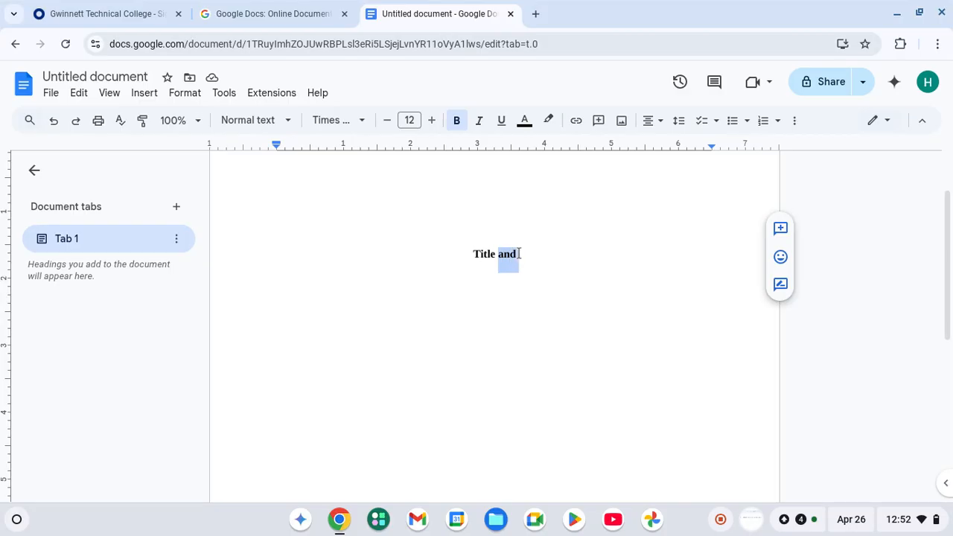
{"action": "key", "text": "BackSpace"}
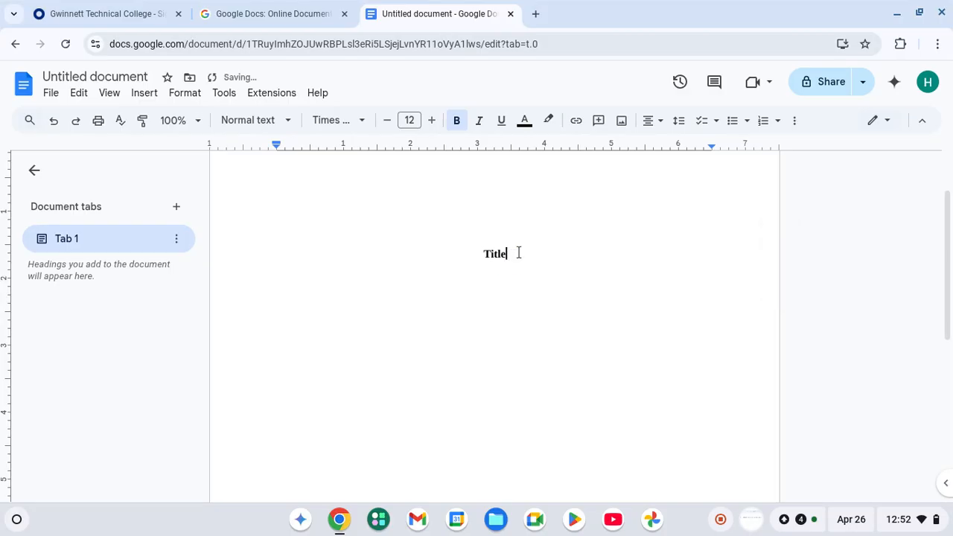
Start a non-bold, centred line below the title for the author details.
{"action": "key", "text": "Return"}
{"action": "key", "text": "Return"}
{"action": "left_click", "coordinate": [459, 124]}
{"action": "key", "text": "ctrl+shift+l"}
{"action": "left_click", "coordinate": [458, 123]}
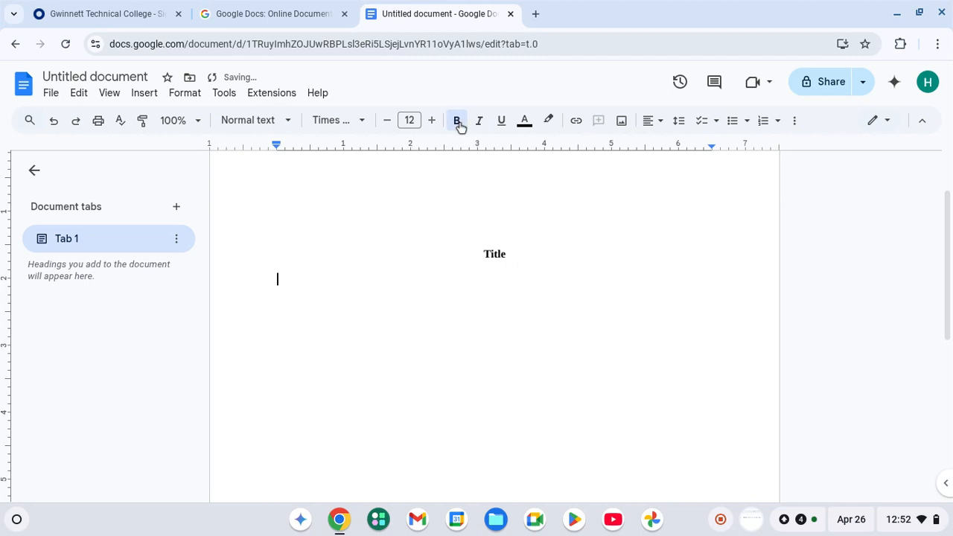
{"action": "left_click", "coordinate": [652, 121]}
{"action": "left_click", "coordinate": [670, 145]}
{"action": "key", "text": "Return"}
{"action": "scroll", "coordinate": [508, 290], "scroll_direction": "down", "scroll_amount": 1}
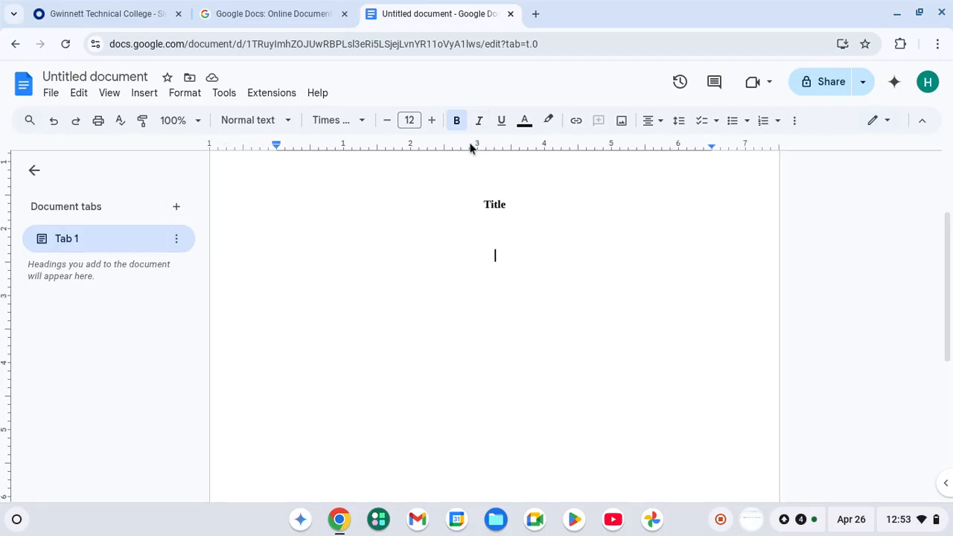
{"action": "left_click", "coordinate": [457, 121]}
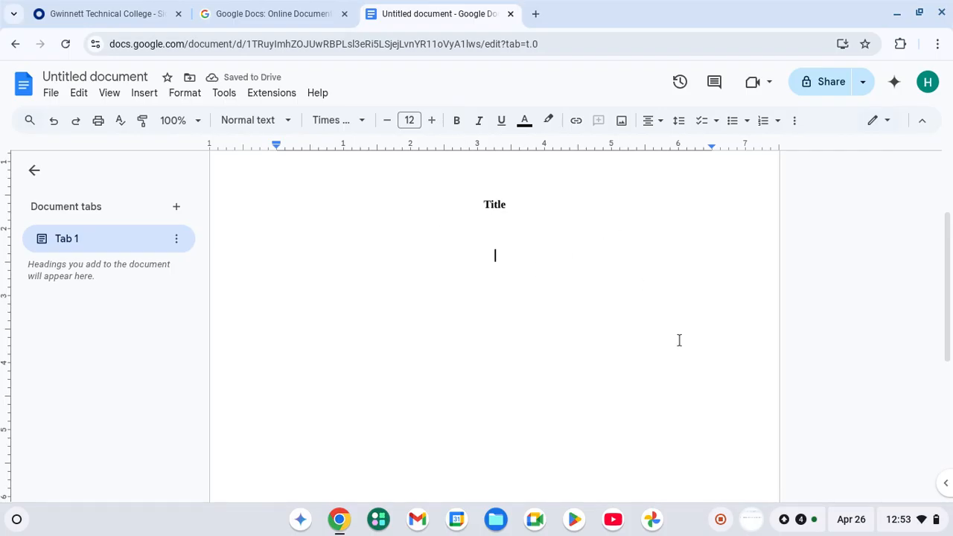
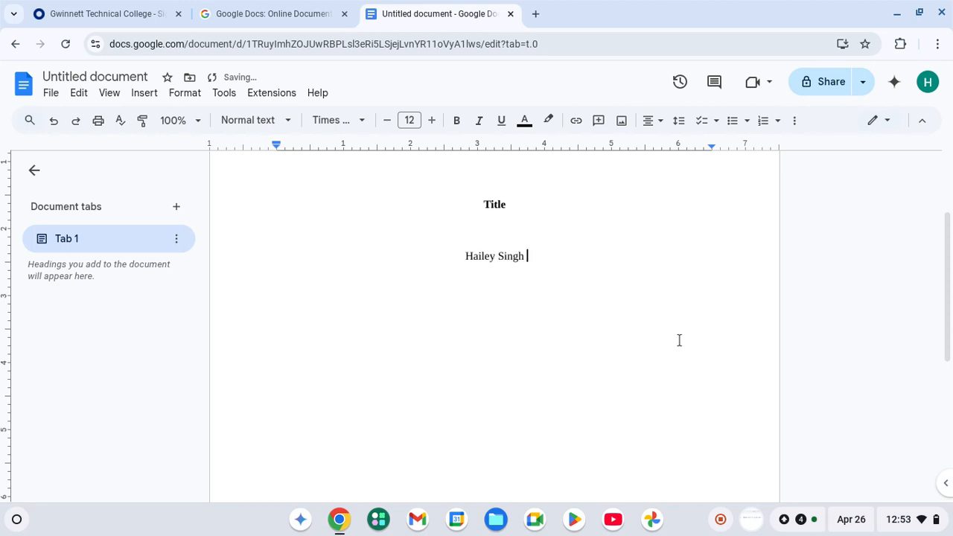
Type the student's name, then the Department of Health Science and university line on the next centered line.
{"action": "key", "text": "Return"}
{"action": "type", "text": "Department of Health SCi"}
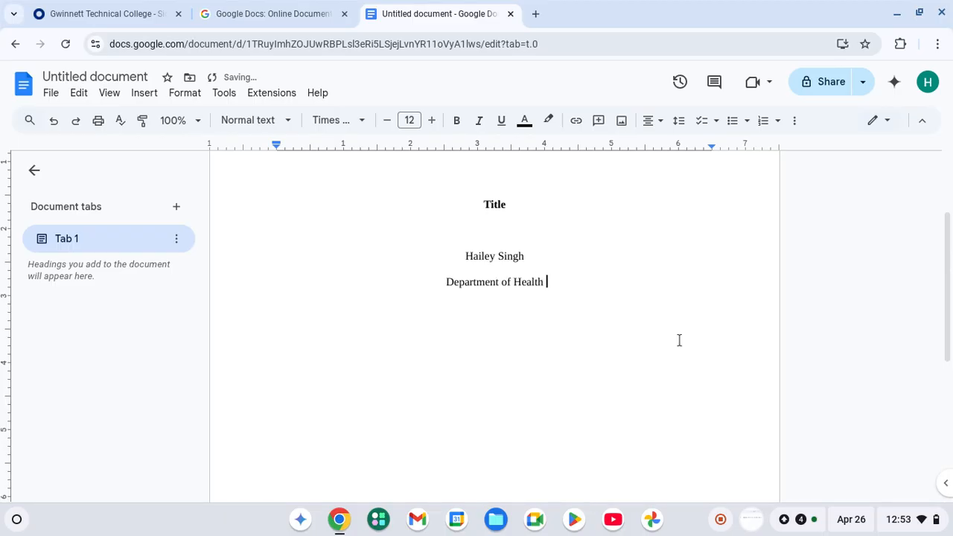
{"action": "type", "text": "ence"}
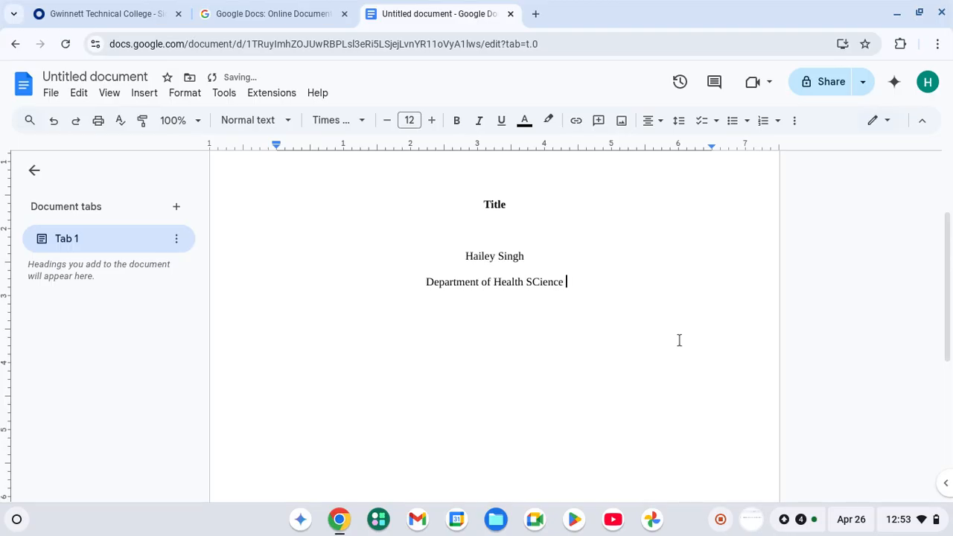
{"action": "key", "text": "BackSpace"}
{"action": "key", "text": "BackSpace"}
{"action": "key", "text": "BackSpace"}
{"action": "key", "text": "BackSpace"}
{"action": "key", "text": "BackSpace"}
{"action": "key", "text": "BackSpace"}
{"action": "type", "text": "ciencw="}
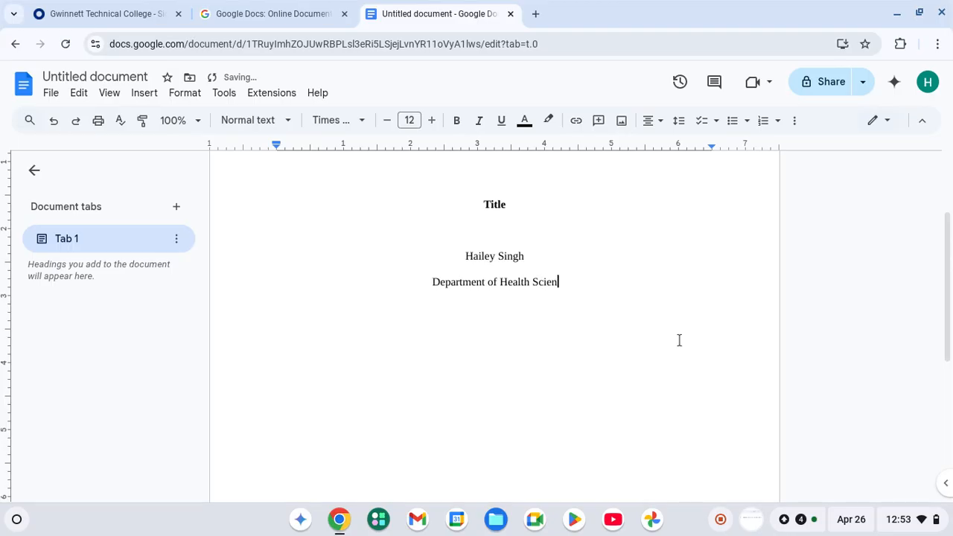
{"action": "key", "text": "BackSpace"}
{"action": "key", "text": "BackSpace"}
{"action": "type", "text": "e"}
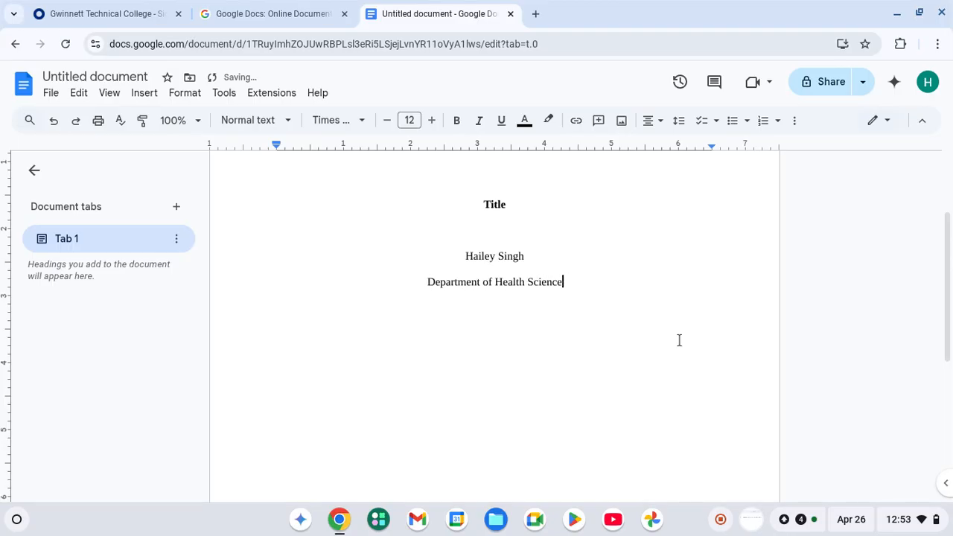
{"action": "type", "text": ","}
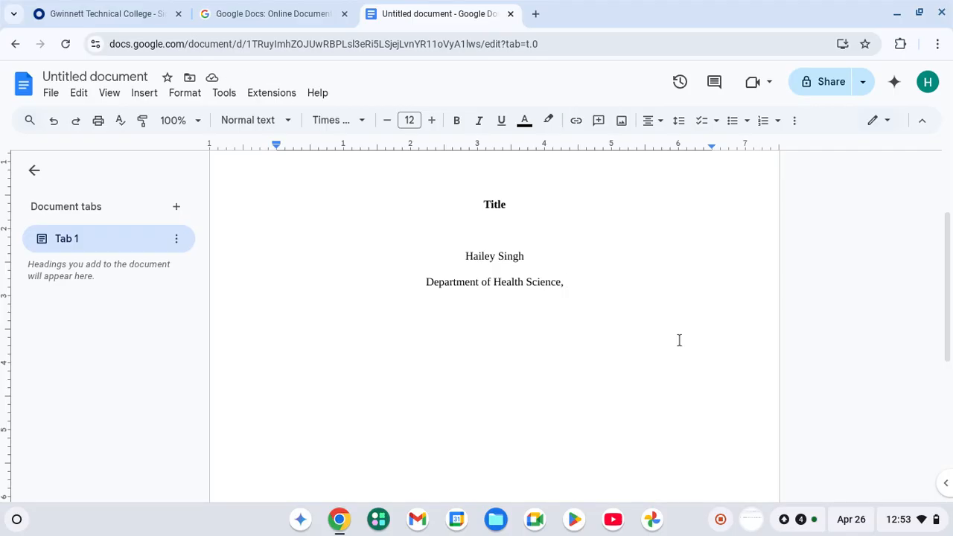
{"action": "type", "text": "School"}
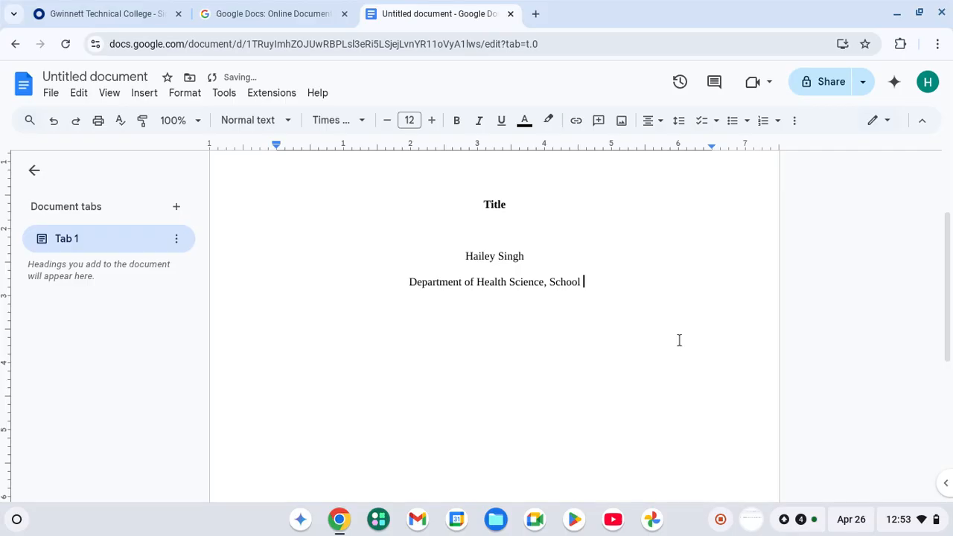
{"action": "type", "text": " Univer"}
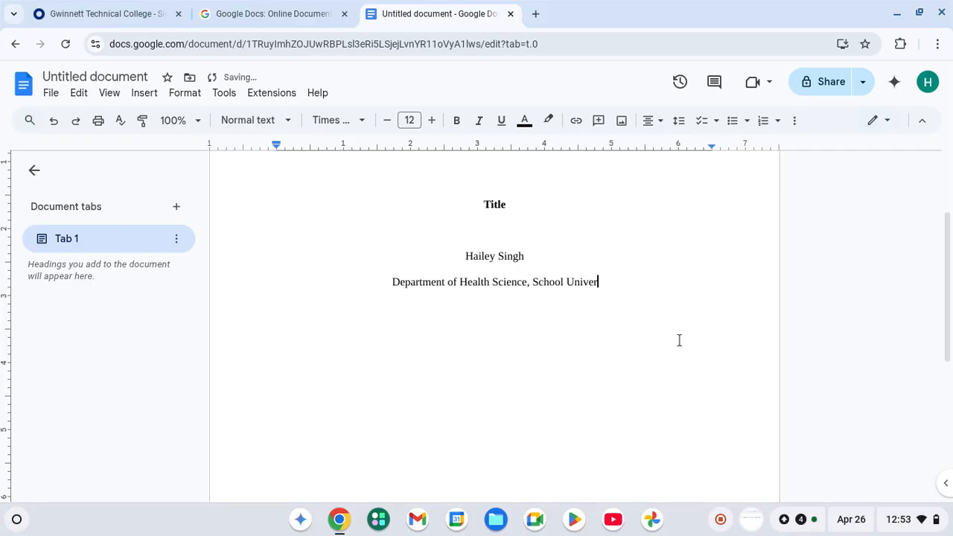
{"action": "type", "text": "isty"}
{"action": "key", "text": "BackSpace"}
{"action": "key", "text": "BackSpace"}
{"action": "key", "text": "BackSpace"}
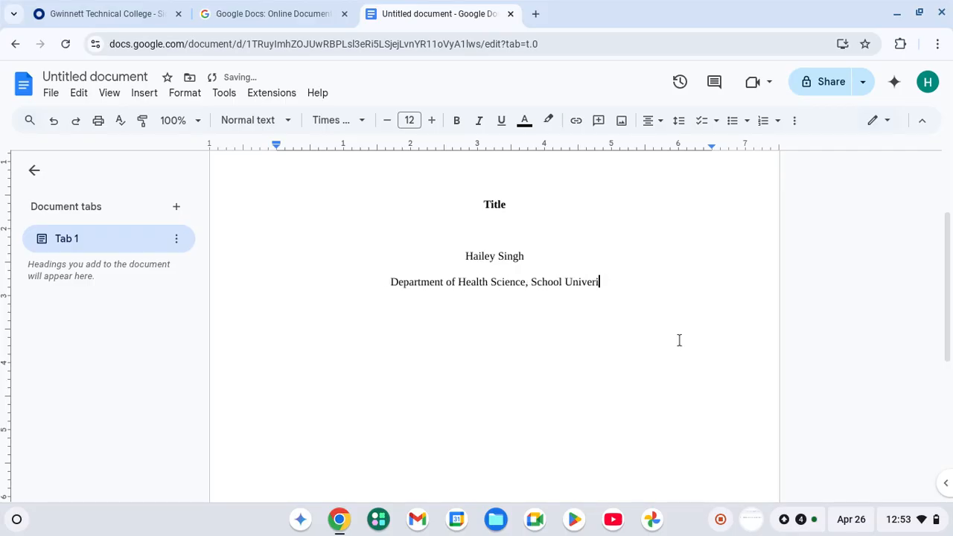
{"action": "type", "text": "sity"}
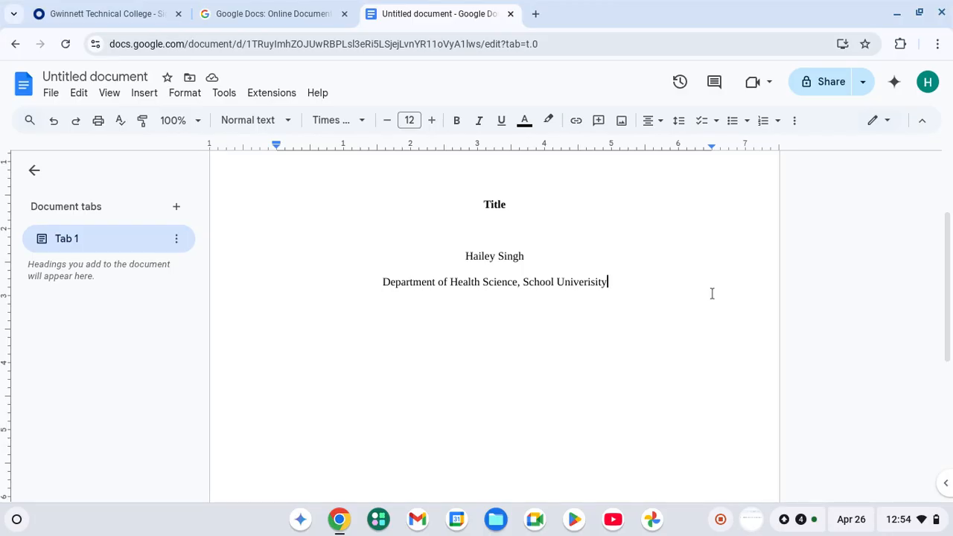
{"action": "key", "text": "Return"}
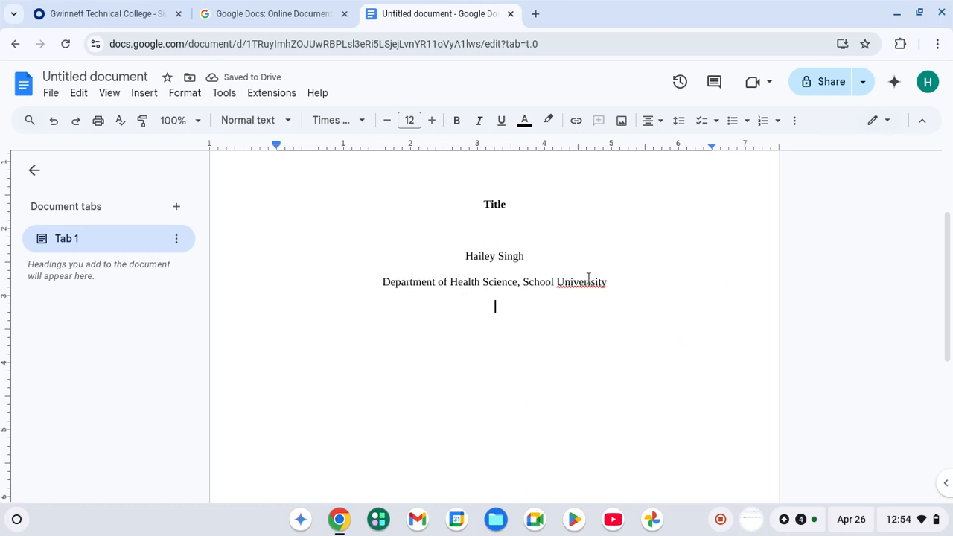
Correct the University misspelling and add the line 'English 1101- Composition and Rhetoric'.
{"action": "left_click", "coordinate": [591, 280]}
{"action": "left_click", "coordinate": [596, 263]}
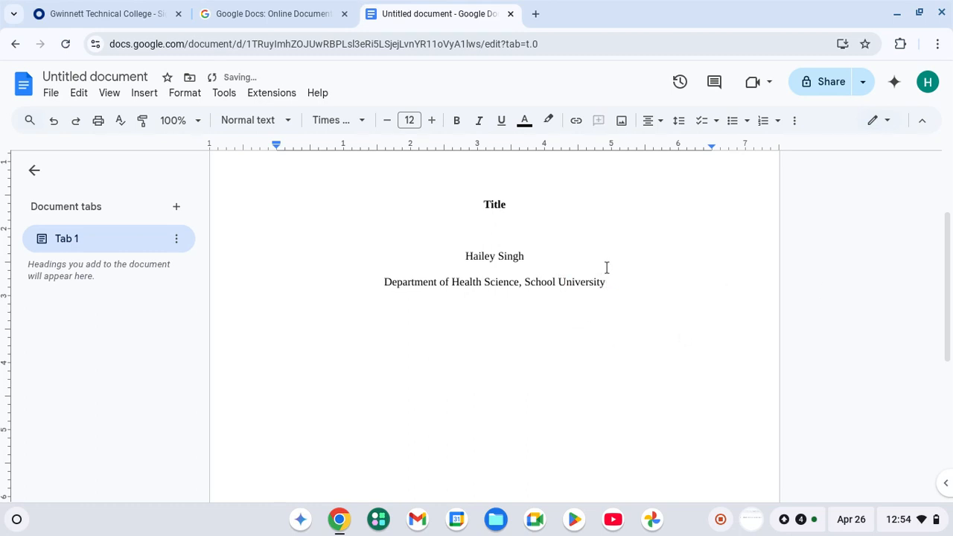
{"action": "key", "text": "Down"}
{"action": "type", "text": "English 1101"}
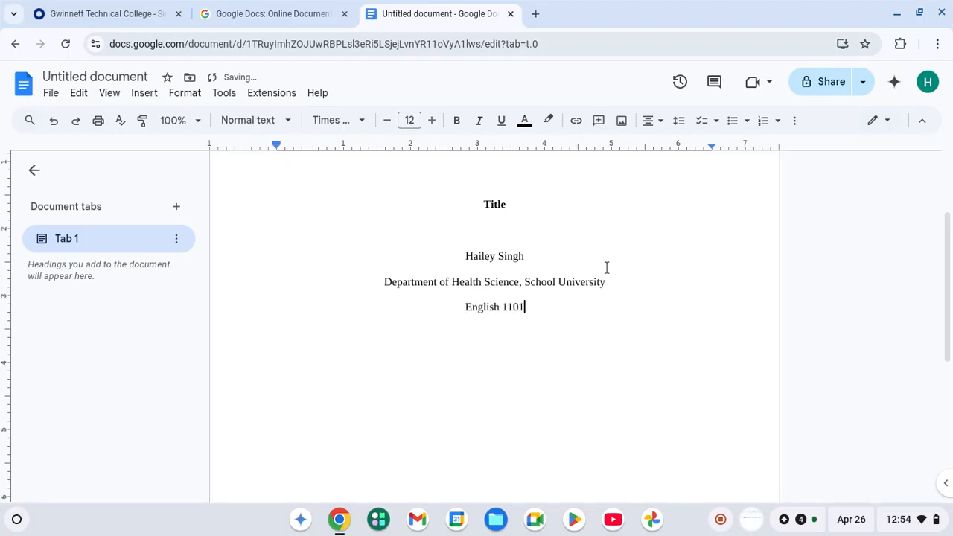
{"action": "type", "text": "-"}
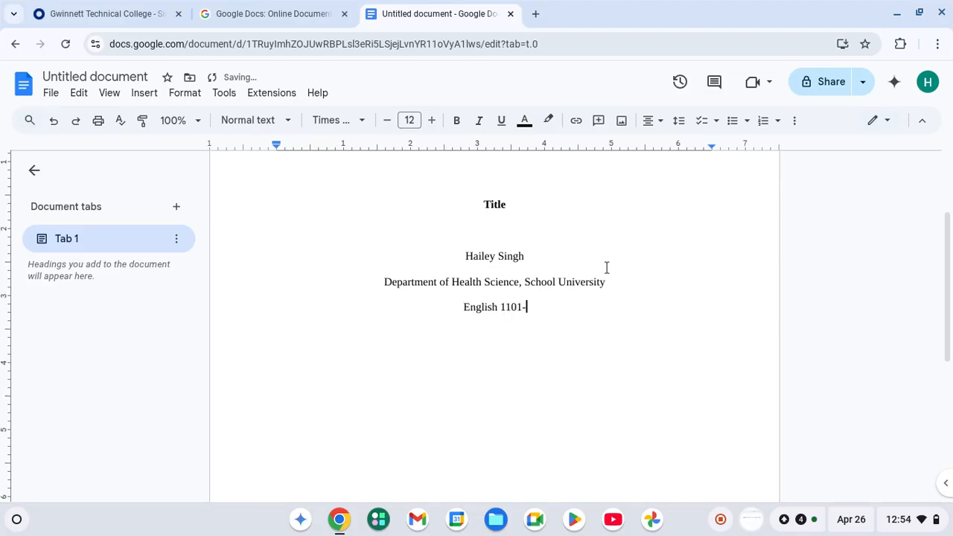
{"action": "type", "text": " Co"}
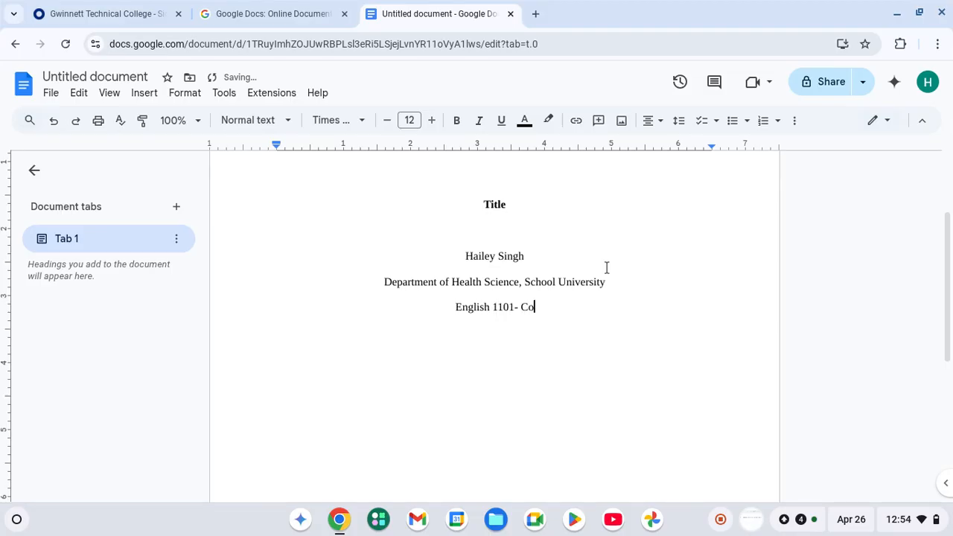
{"action": "type", "text": "mposition "}
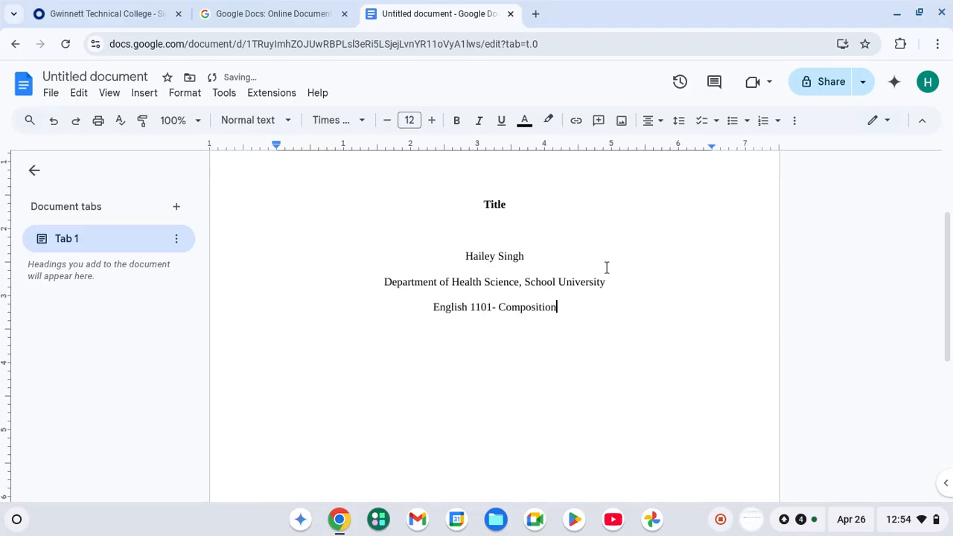
{"action": "type", "text": "and Rhet"}
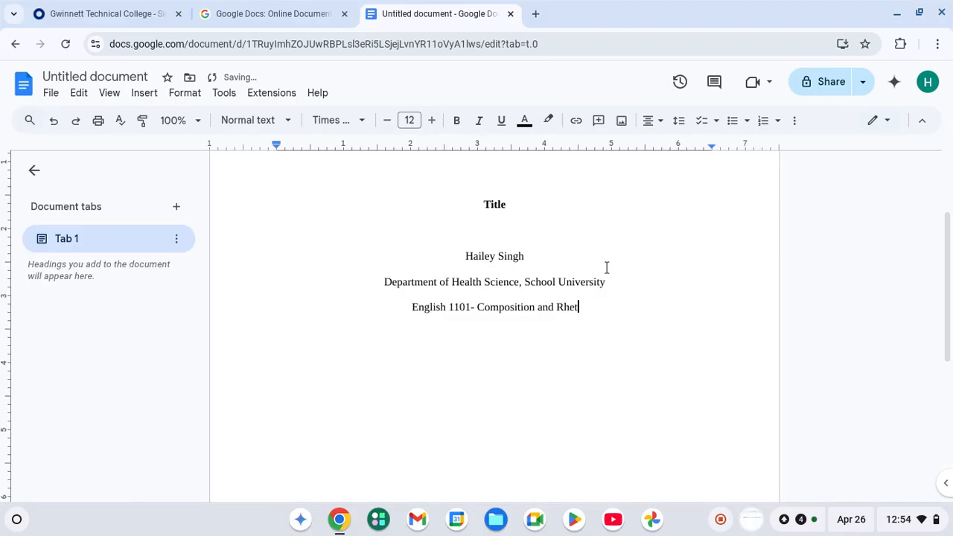
{"action": "type", "text": "oric"}
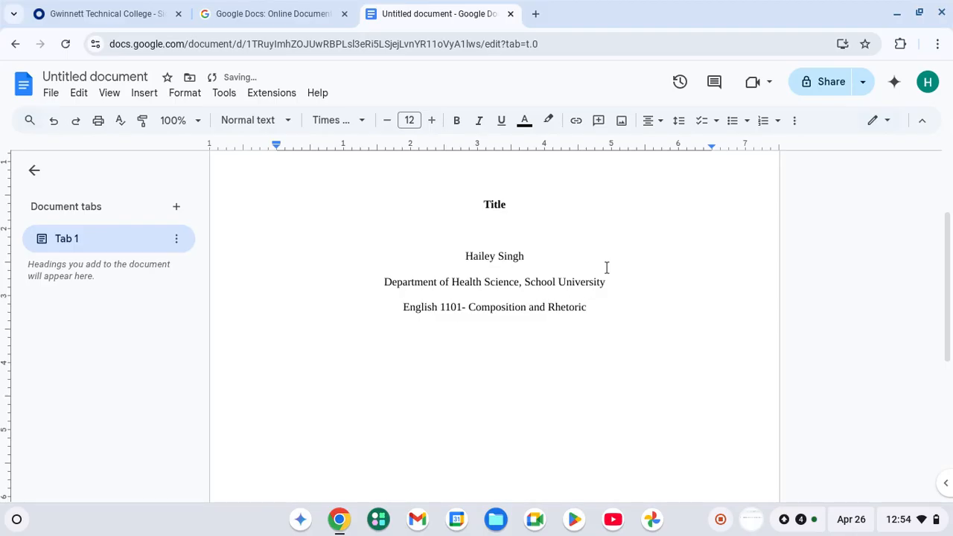
{"action": "key", "text": "Return"}
Add 'Professor Name' and '26 April 2025' on their own centered lines.
{"action": "type", "text": "Professor Name"}
{"action": "key", "text": "Return"}
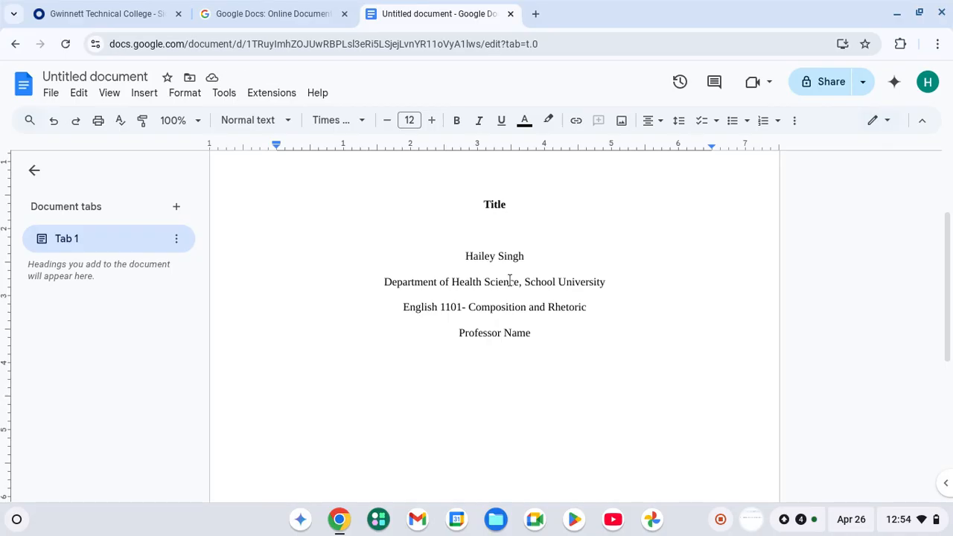
{"action": "type", "text": "26 April"}
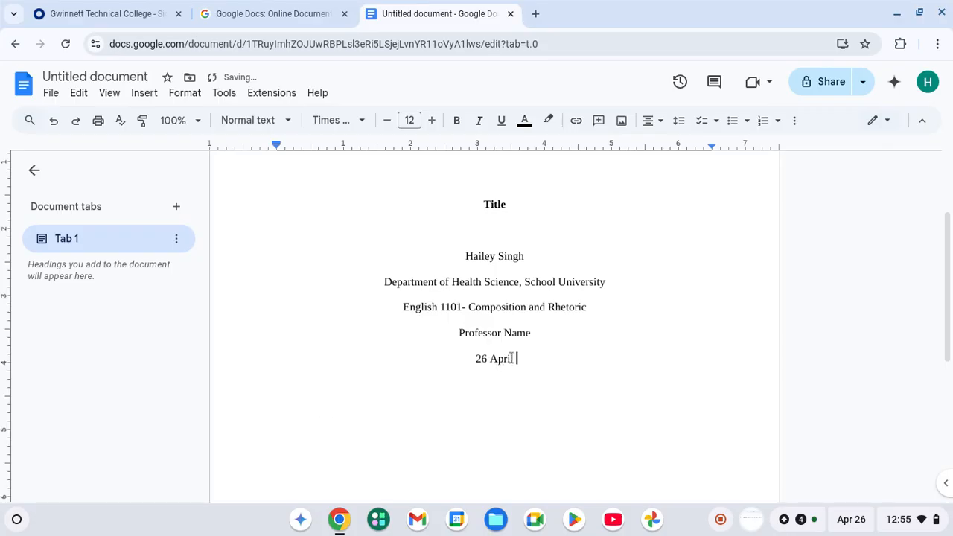
{"action": "type", "text": " 2025"}
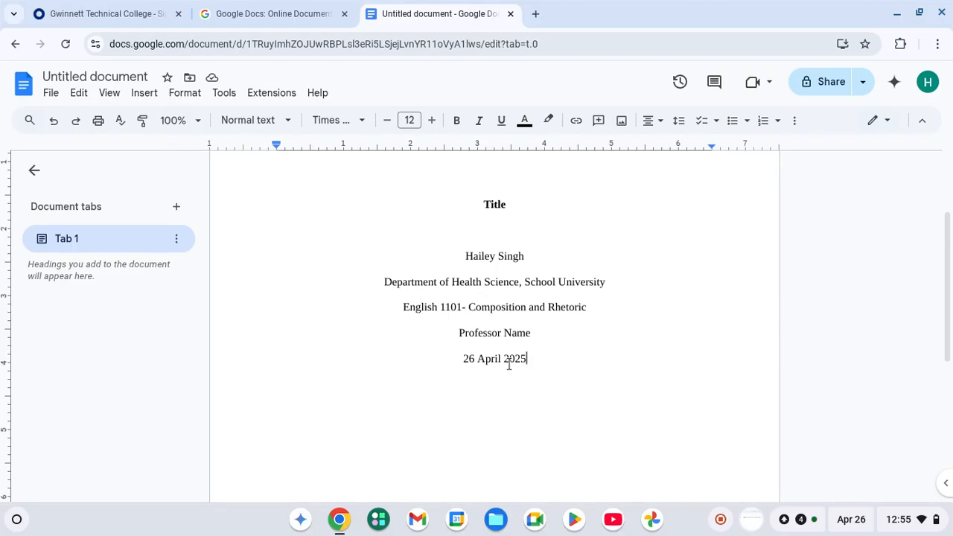
{"action": "scroll", "coordinate": [508, 363], "scroll_direction": "down", "scroll_amount": 5}
{"action": "scroll", "coordinate": [509, 364], "scroll_direction": "up", "scroll_amount": 6}
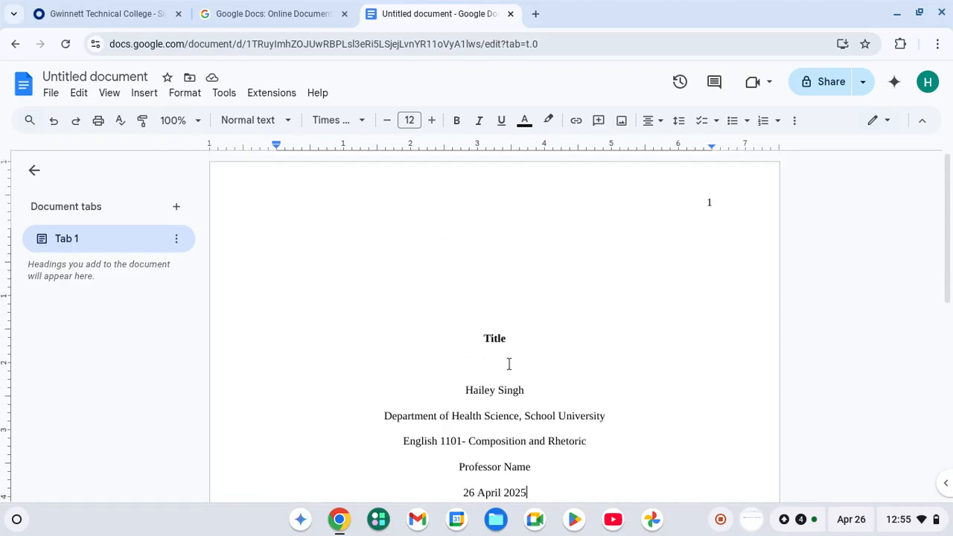
{"action": "scroll", "coordinate": [509, 363], "scroll_direction": "down", "scroll_amount": 3}
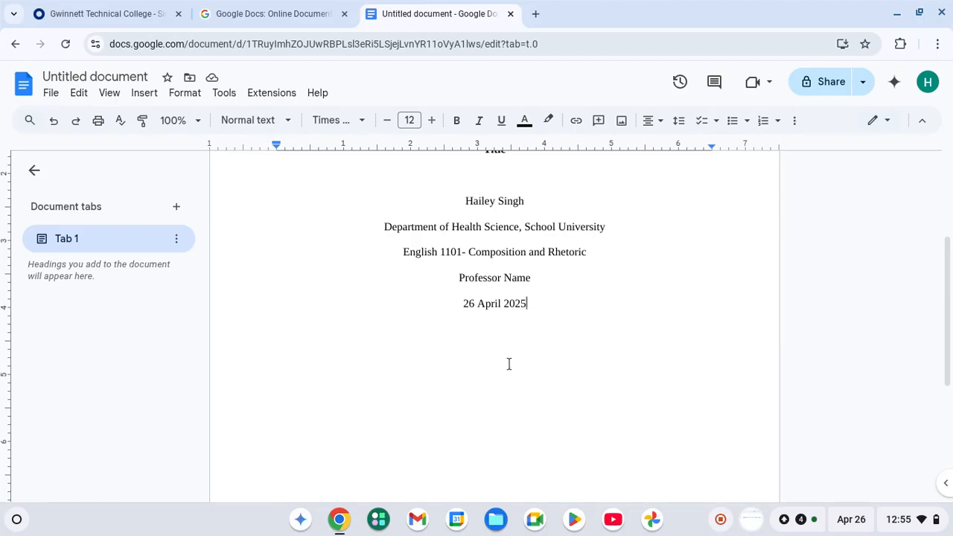
Add blank lines below the date to move onto page 2.
{"action": "key", "text": "Return"}
{"action": "key", "text": "Return"}
{"action": "key", "text": "Return"}
{"action": "key", "text": "Return"}
{"action": "key", "text": "Return"}
{"action": "key", "text": "Return"}
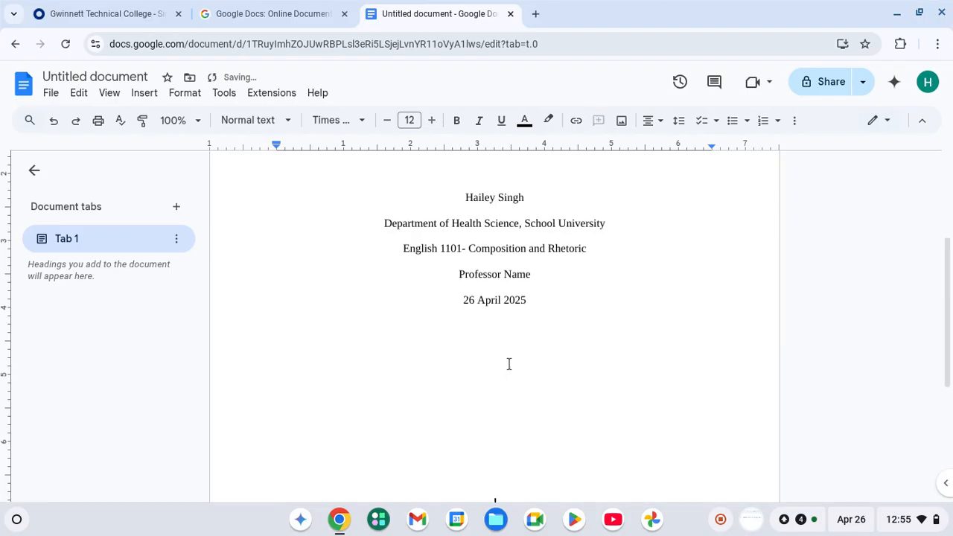
{"action": "key", "text": "Return"}
{"action": "key", "text": "Return"}
{"action": "key", "text": "Return"}
{"action": "key", "text": "Return"}
{"action": "key", "text": "Return"}
{"action": "key", "text": "Return"}
{"action": "key", "text": "Return"}
{"action": "key", "text": "Return"}
{"action": "key", "text": "Return"}
{"action": "key", "text": "Return"}
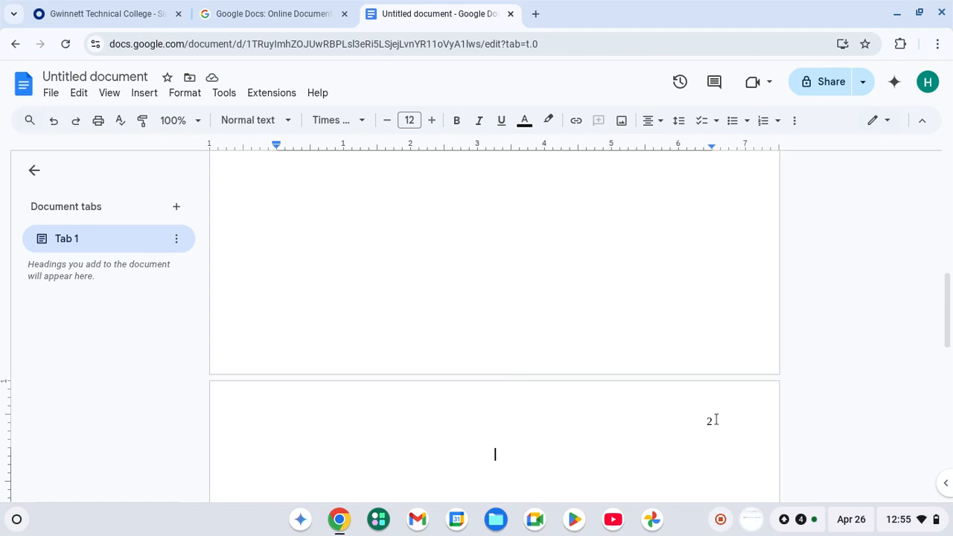
{"action": "scroll", "coordinate": [715, 421], "scroll_direction": "up", "scroll_amount": 8}
{"action": "scroll", "coordinate": [715, 419], "scroll_direction": "down", "scroll_amount": 9}
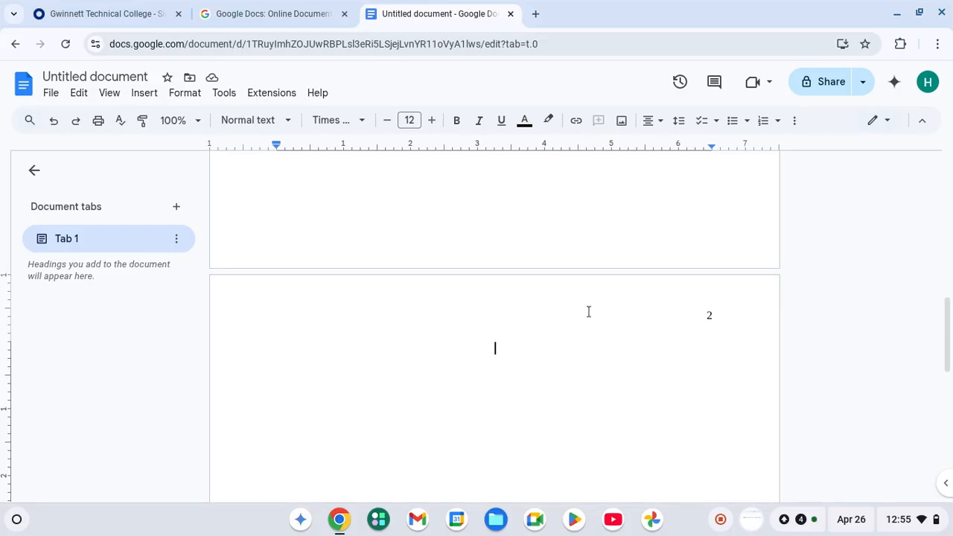
Type 'Title' in bold on page 2's centered line, then start a line beneath it.
{"action": "left_click", "coordinate": [455, 122]}
{"action": "type", "text": "Title"}
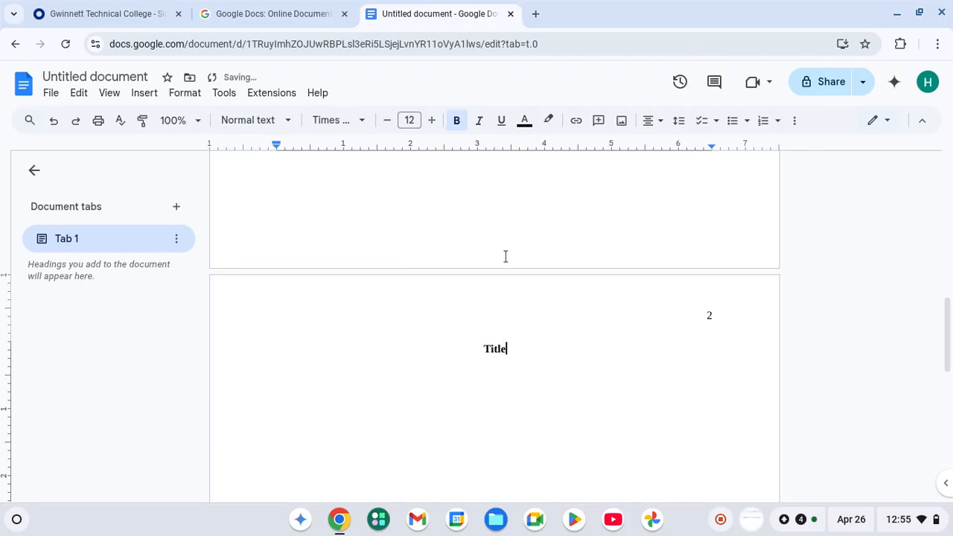
{"action": "scroll", "coordinate": [504, 255], "scroll_direction": "up", "scroll_amount": 8}
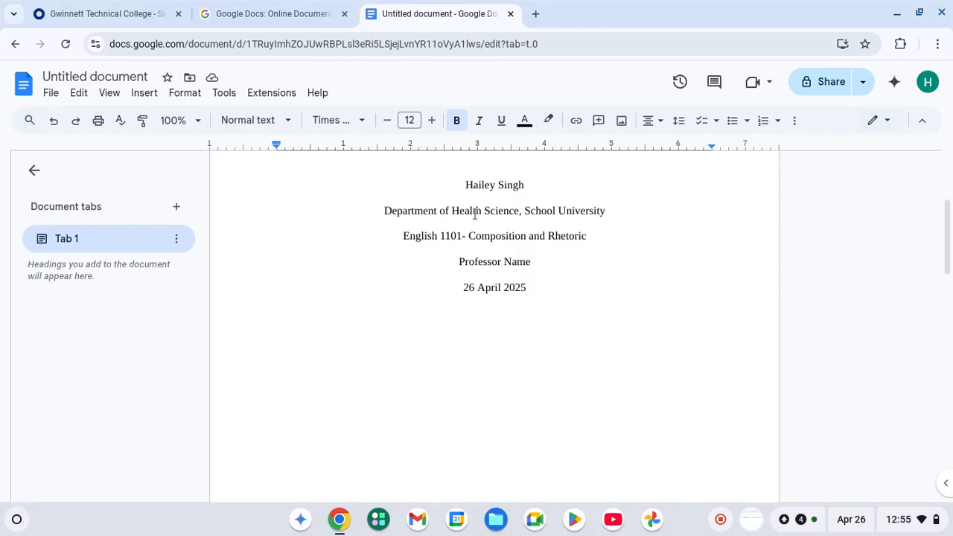
{"action": "scroll", "coordinate": [453, 234], "scroll_direction": "up", "scroll_amount": 2}
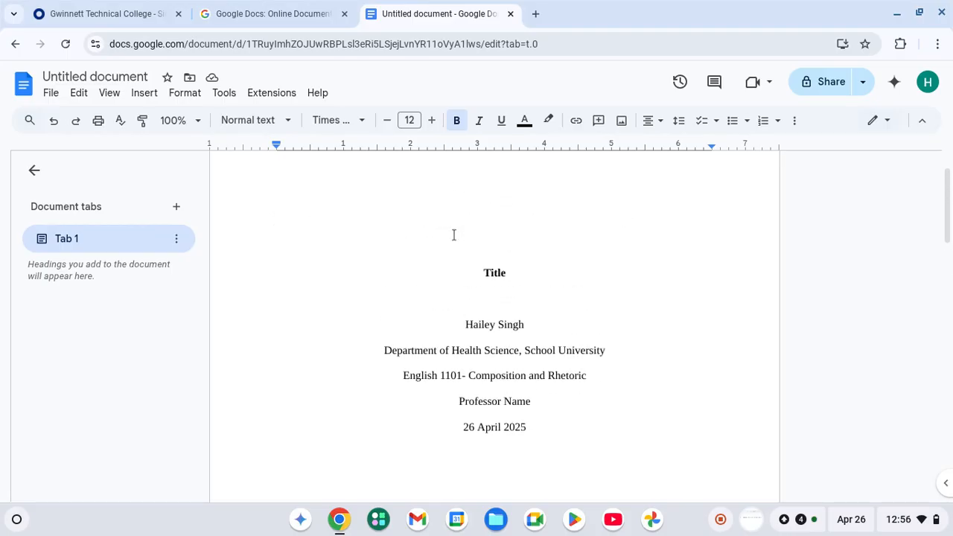
{"action": "scroll", "coordinate": [453, 236], "scroll_direction": "down", "scroll_amount": 1}
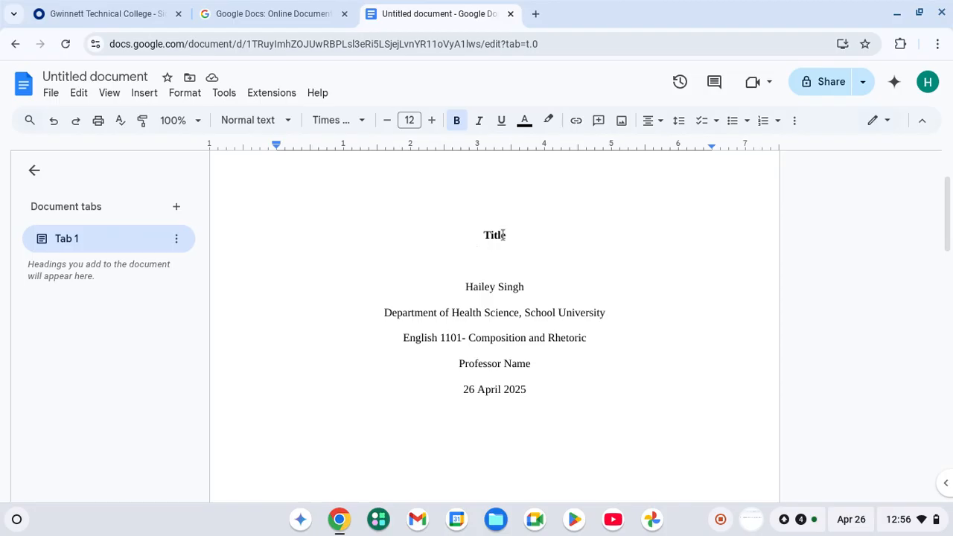
{"action": "scroll", "coordinate": [502, 235], "scroll_direction": "down", "scroll_amount": 9}
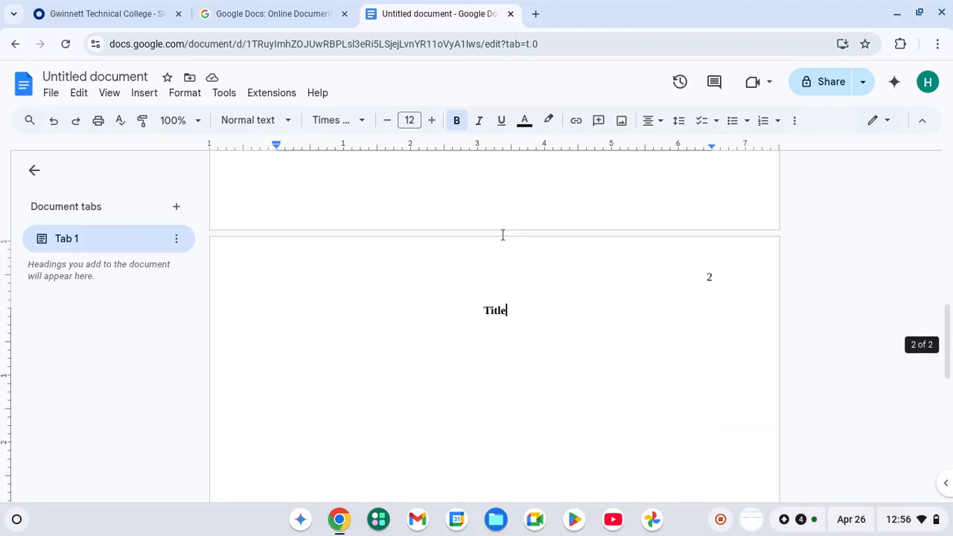
{"action": "key", "text": "Return"}
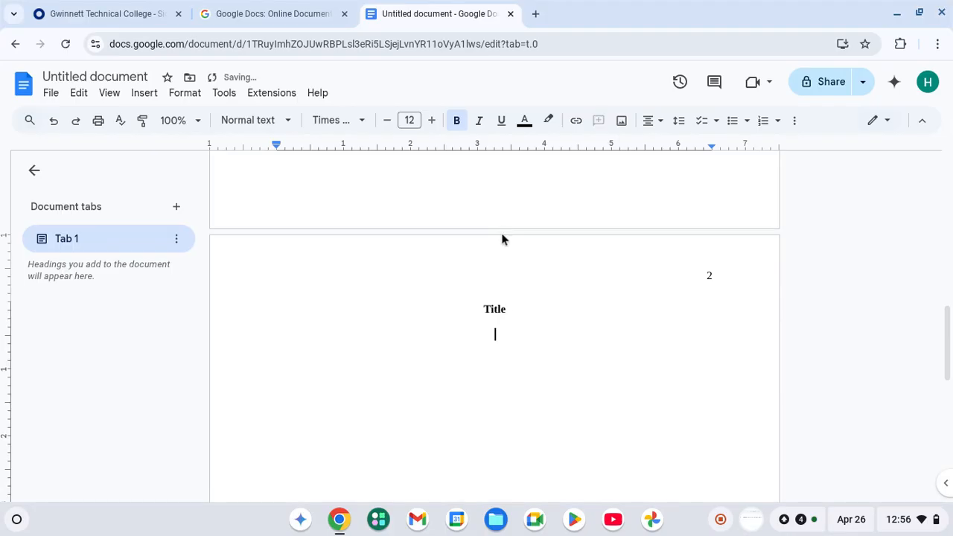
Left-align the new line, turn off bold and type 'Start essay'.
{"action": "left_click", "coordinate": [649, 122]}
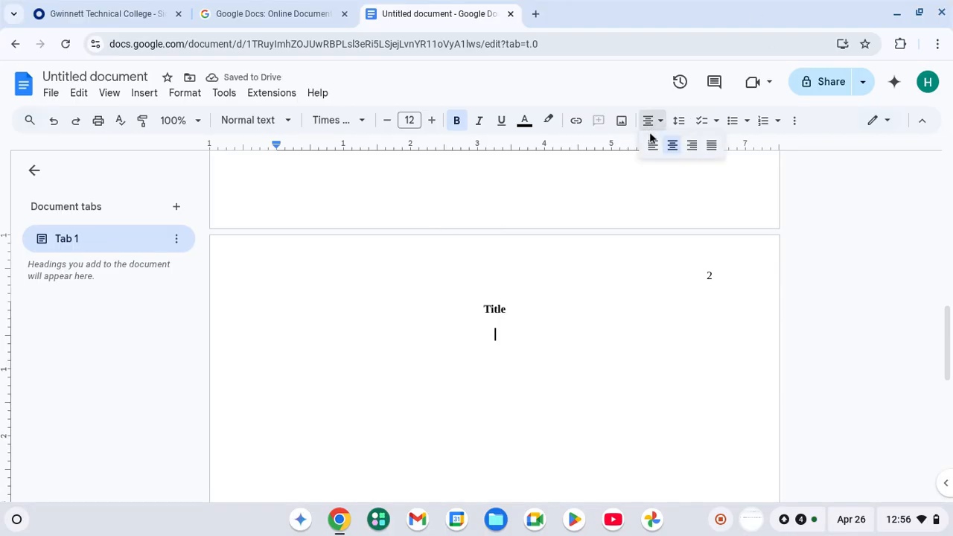
{"action": "left_click", "coordinate": [652, 145]}
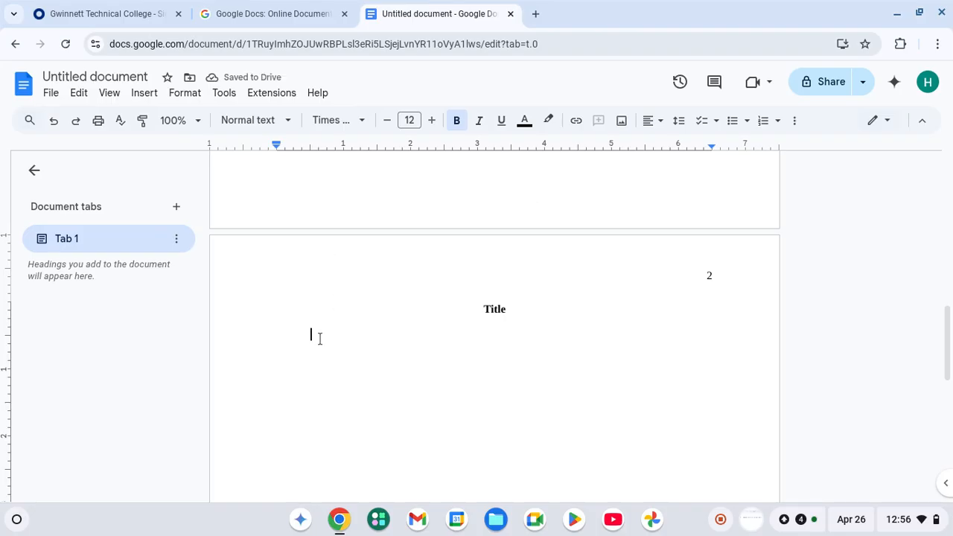
{"action": "type", "text": "Spe"}
{"action": "key", "text": "BackSpace"}
{"action": "key", "text": "BackSpace"}
{"action": "key", "text": "BackSpace"}
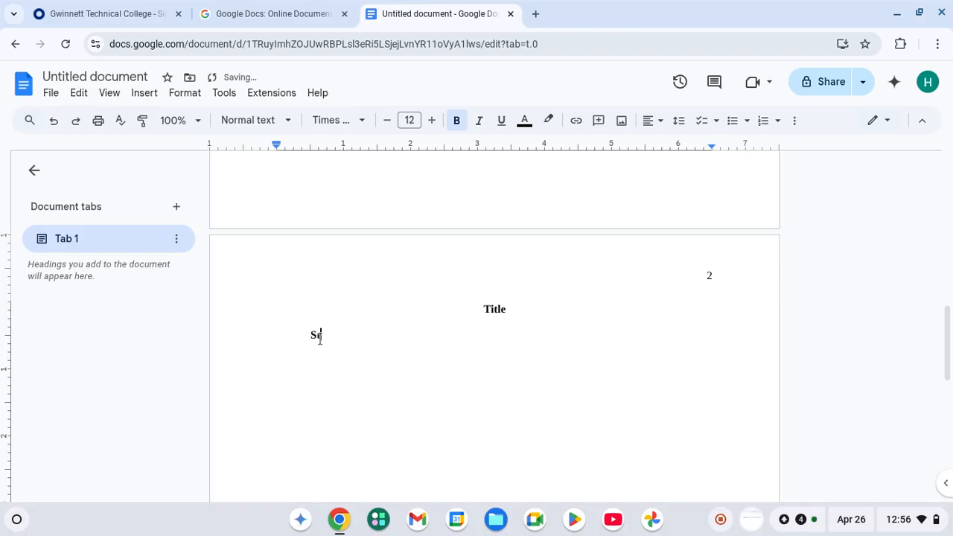
{"action": "left_click", "coordinate": [454, 120]}
{"action": "type", "text": "Start essay"}
Give the paragraph a 0.5-inch first-line indent through Format > Align & indent.
{"action": "left_click", "coordinate": [109, 92]}
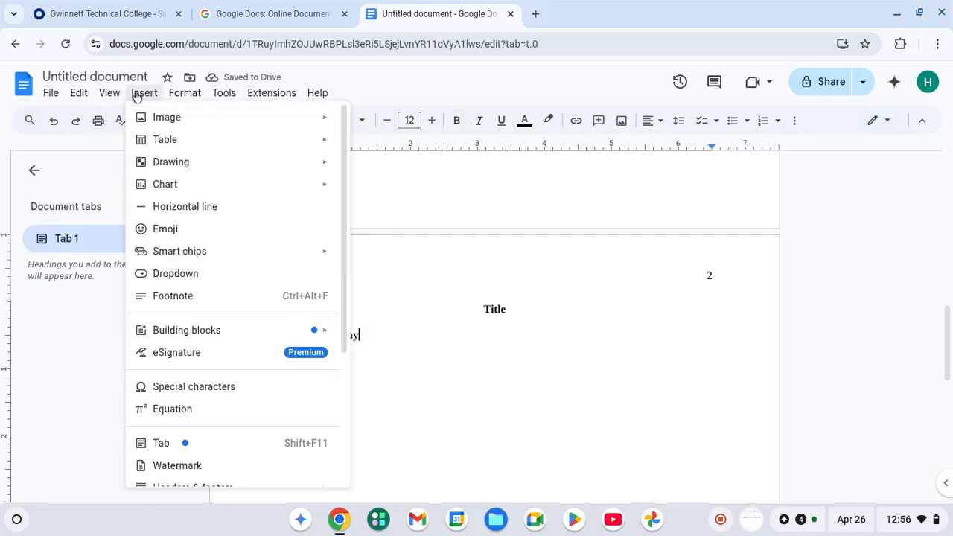
{"action": "mouse_move", "coordinate": [179, 95]}
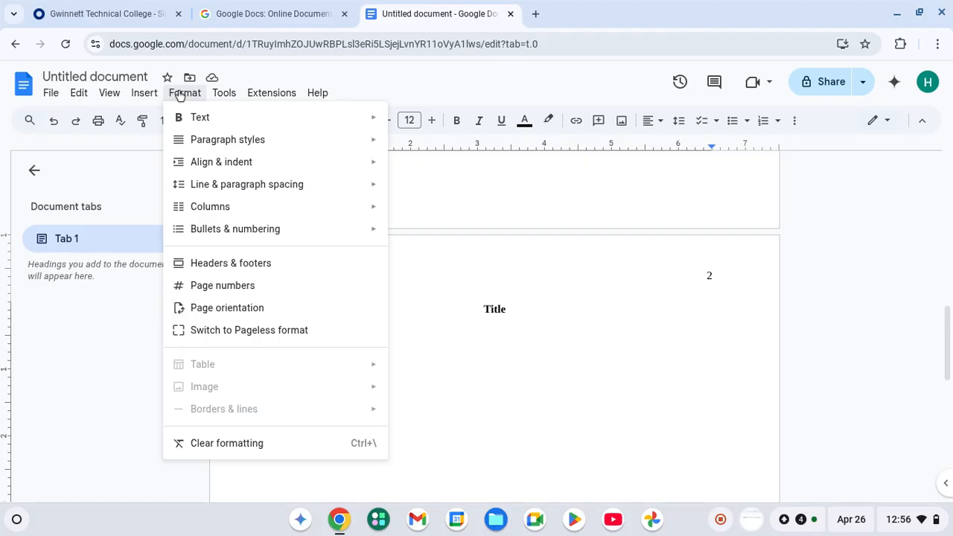
{"action": "mouse_move", "coordinate": [370, 166]}
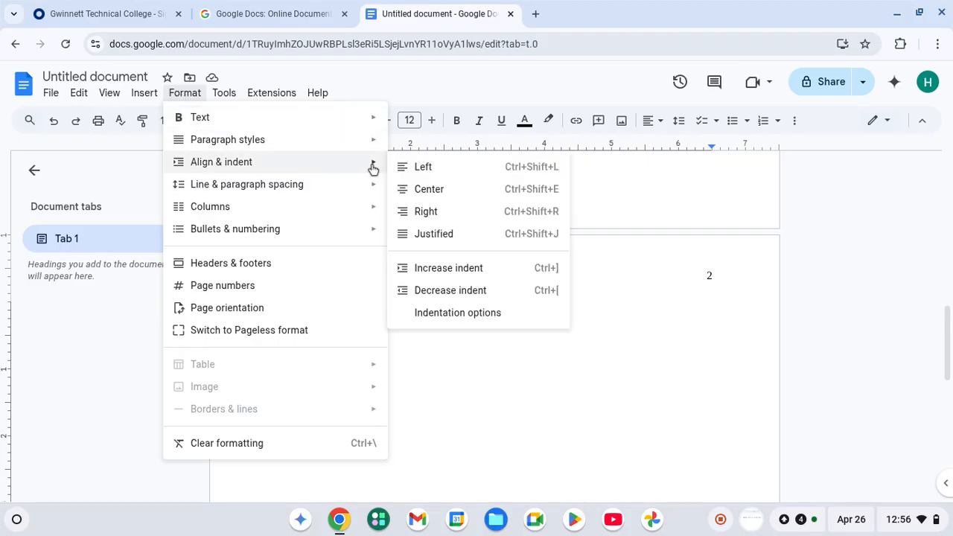
{"action": "left_click", "coordinate": [454, 314]}
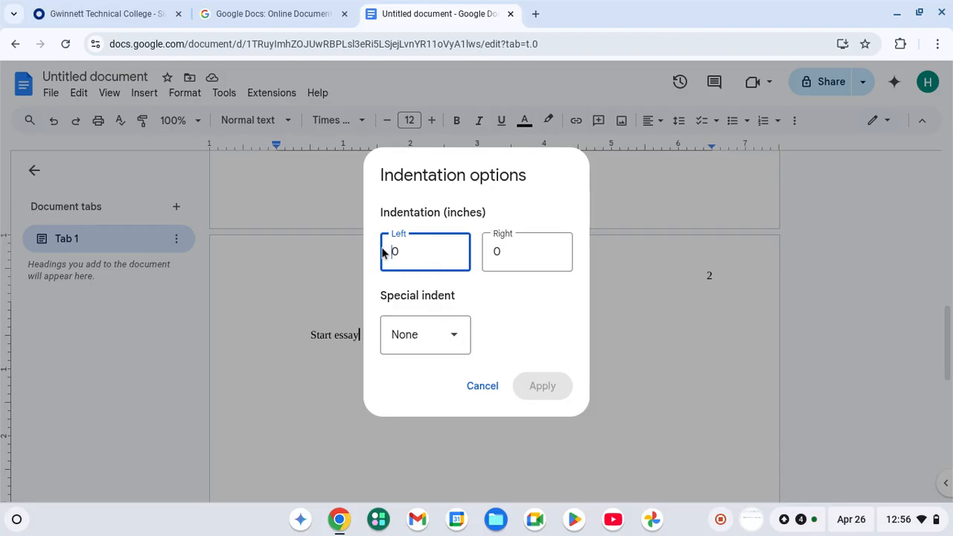
{"action": "left_click", "coordinate": [455, 337]}
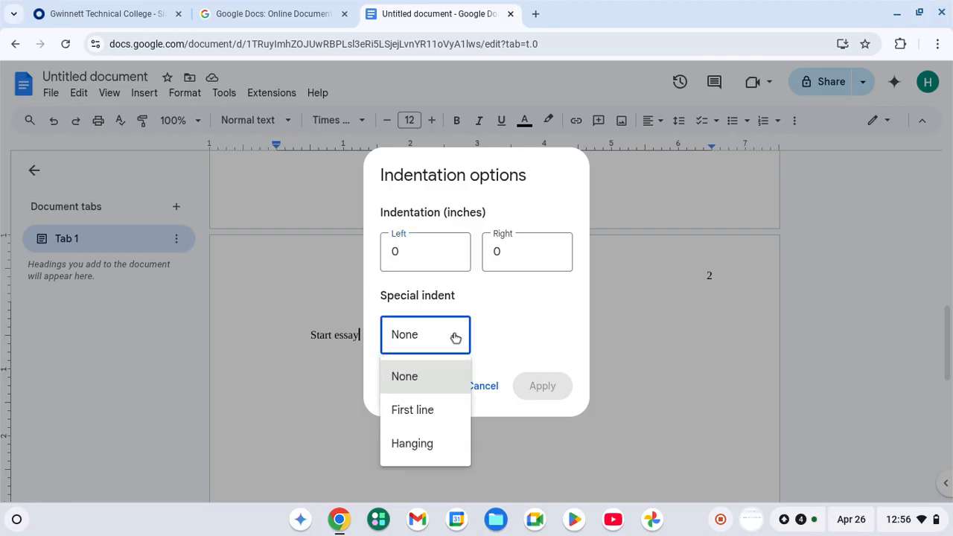
{"action": "left_click", "coordinate": [423, 410]}
{"action": "left_click", "coordinate": [512, 347]}
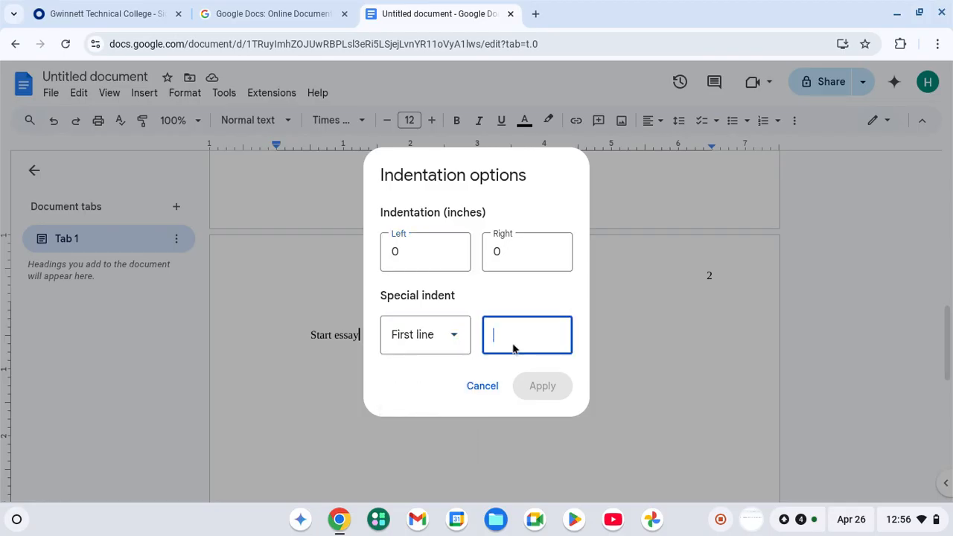
{"action": "type", "text": "0."}
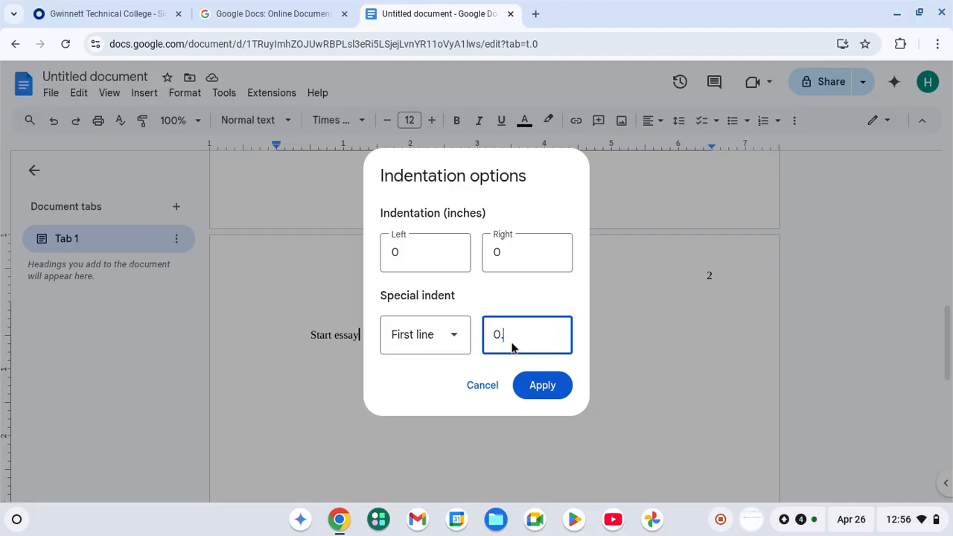
{"action": "type", "text": "5"}
{"action": "left_click", "coordinate": [547, 393]}
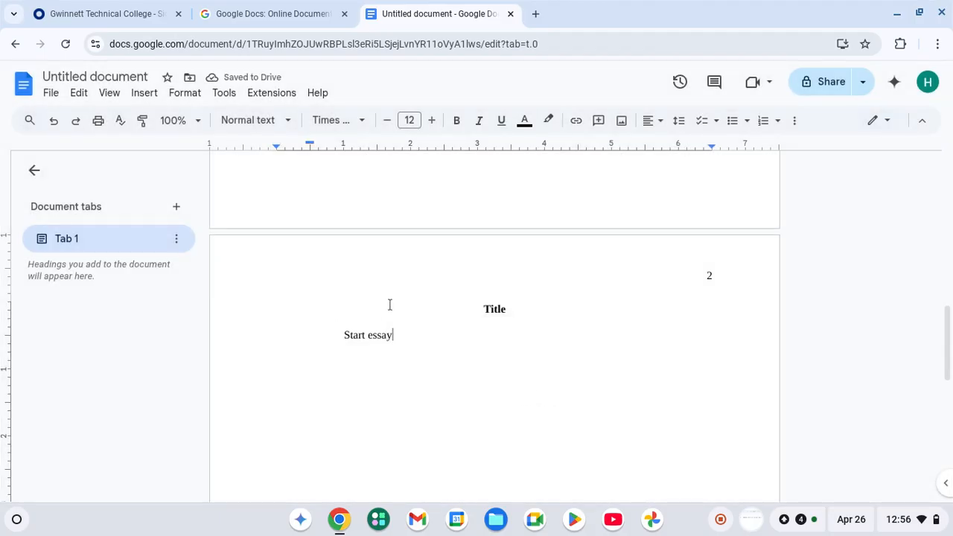
Undo the first-line indent and delete the 'Start essay' text.
{"action": "left_click", "coordinate": [54, 123]}
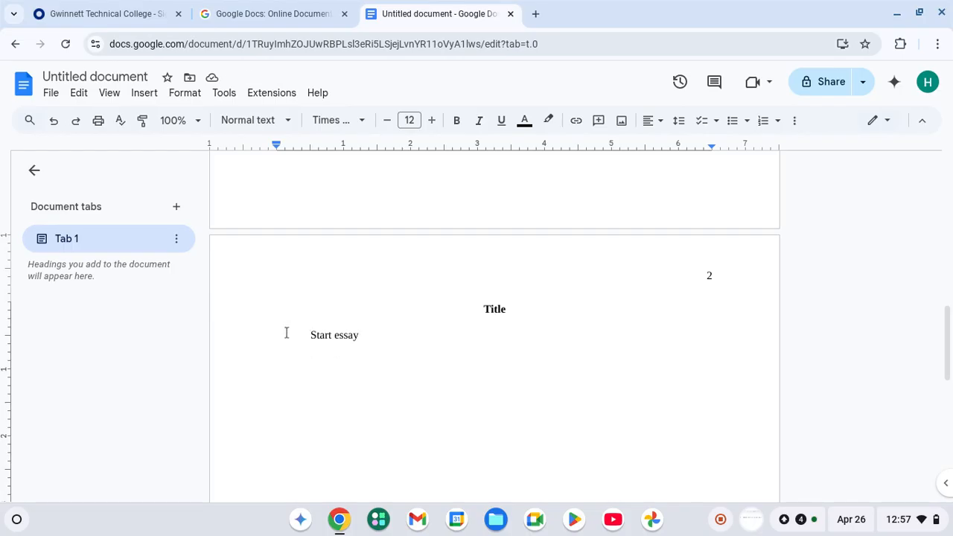
{"action": "key", "text": "BackSpace"}
{"action": "key", "text": "BackSpace"}
{"action": "key", "text": "BackSpace"}
{"action": "key", "text": "BackSpace"}
{"action": "key", "text": "BackSpace"}
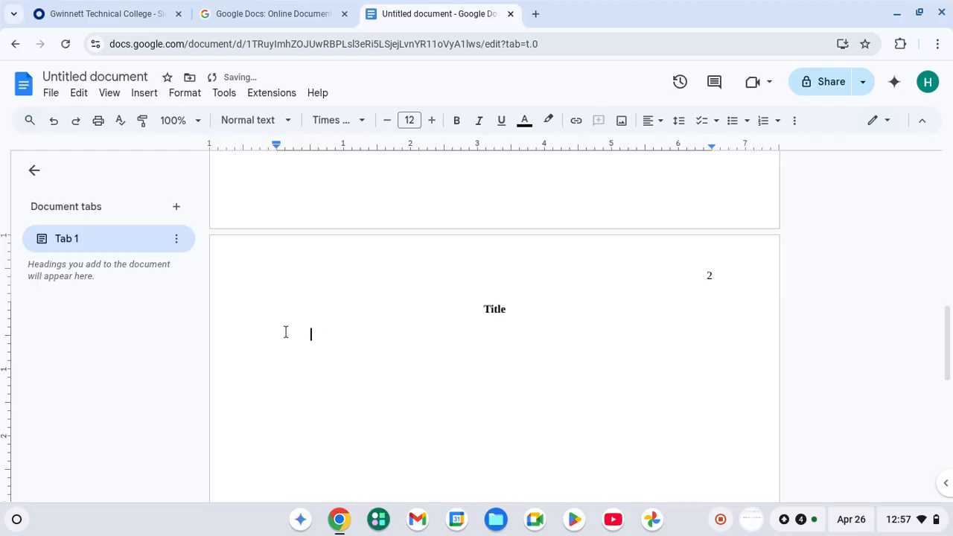
{"action": "left_click", "coordinate": [529, 316]}
{"action": "scroll", "coordinate": [529, 316], "scroll_direction": "up", "scroll_amount": 9}
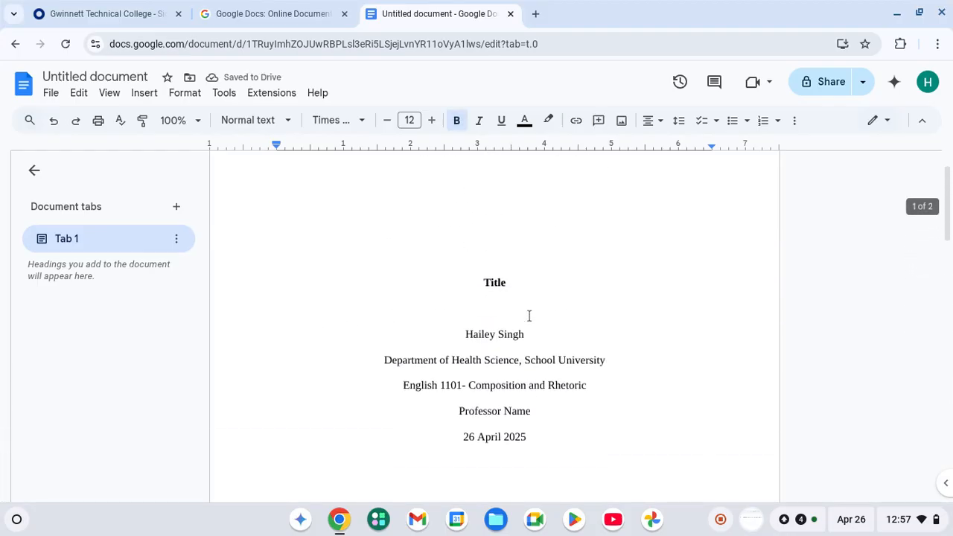
{"action": "scroll", "coordinate": [606, 356], "scroll_direction": "down", "scroll_amount": 2}
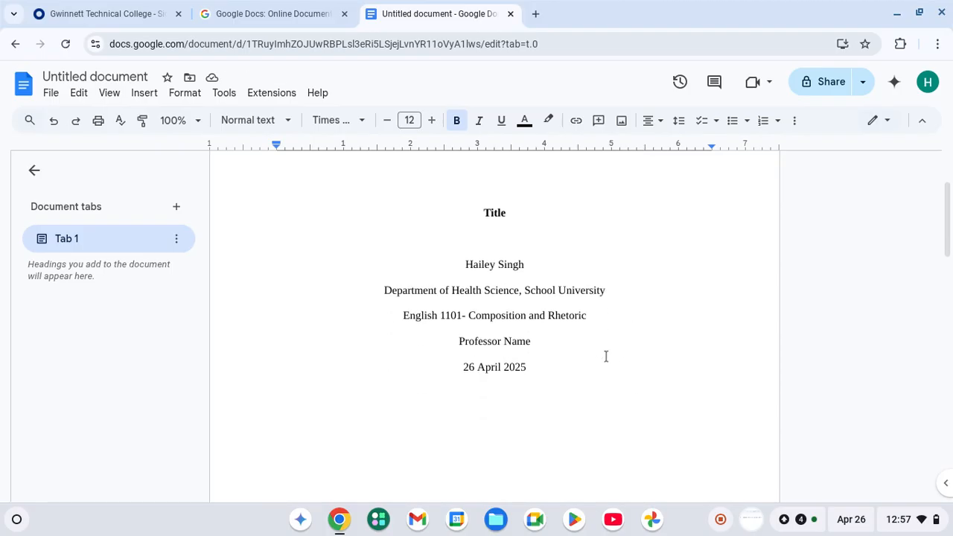
Return to the Google Docs home page and create a new blank document.
{"action": "scroll", "coordinate": [604, 356], "scroll_direction": "down", "scroll_amount": 9}
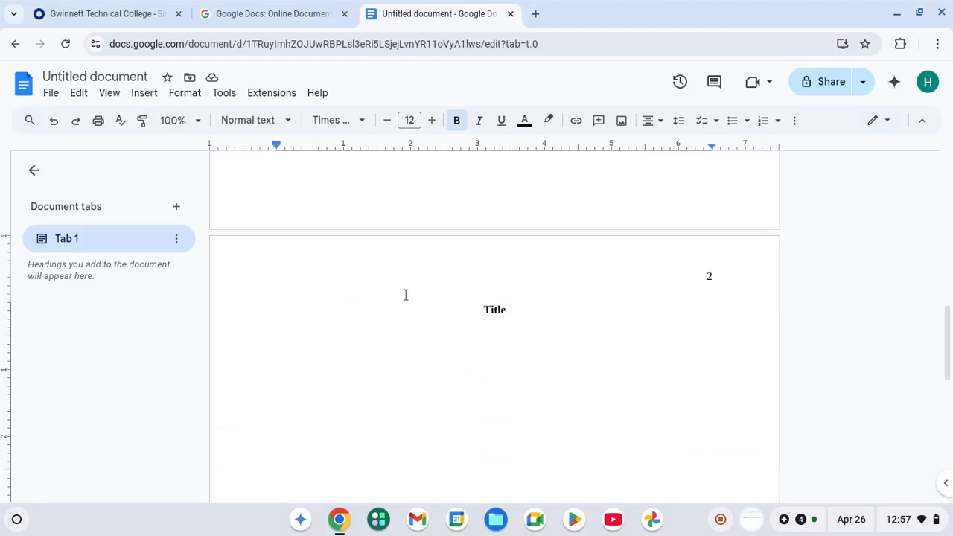
{"action": "scroll", "coordinate": [564, 326], "scroll_direction": "up", "scroll_amount": 9}
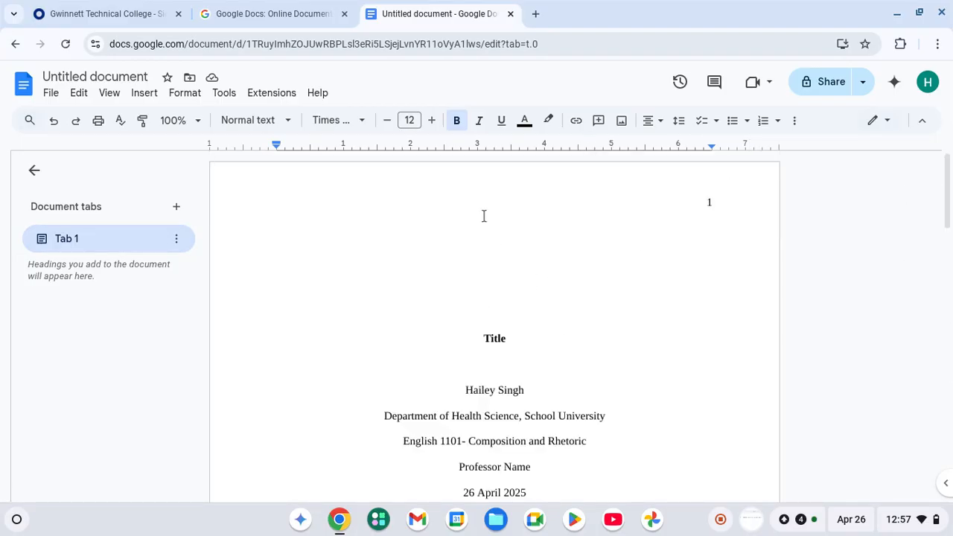
{"action": "left_click", "coordinate": [13, 47]}
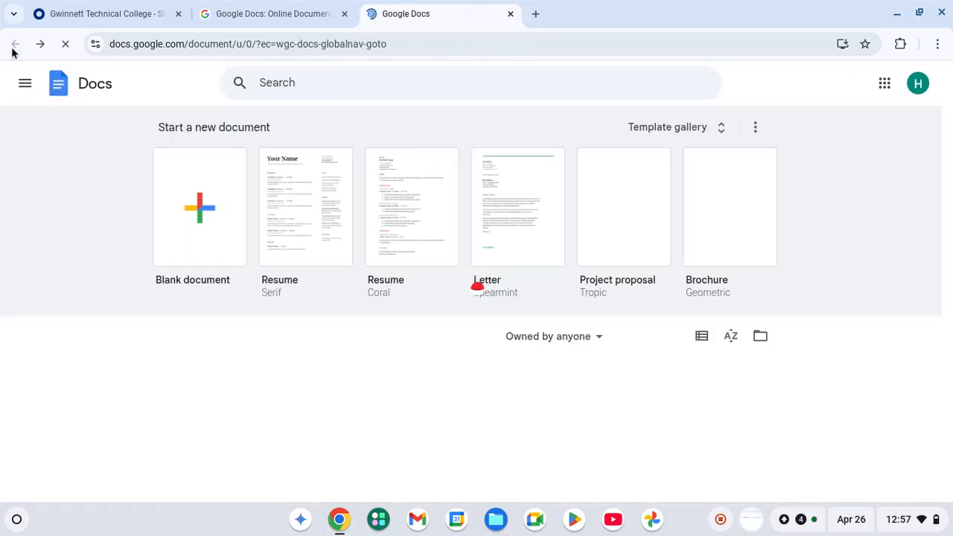
{"action": "left_click", "coordinate": [184, 192]}
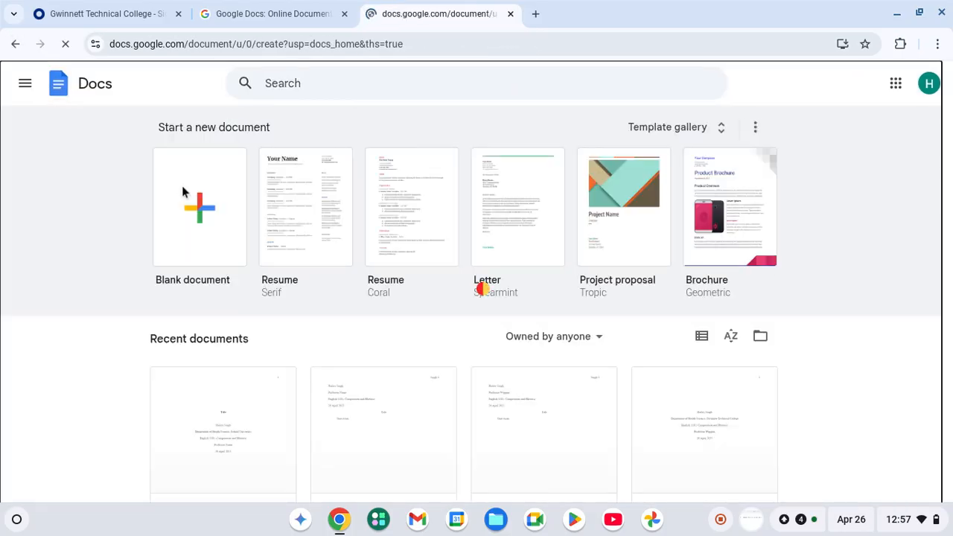